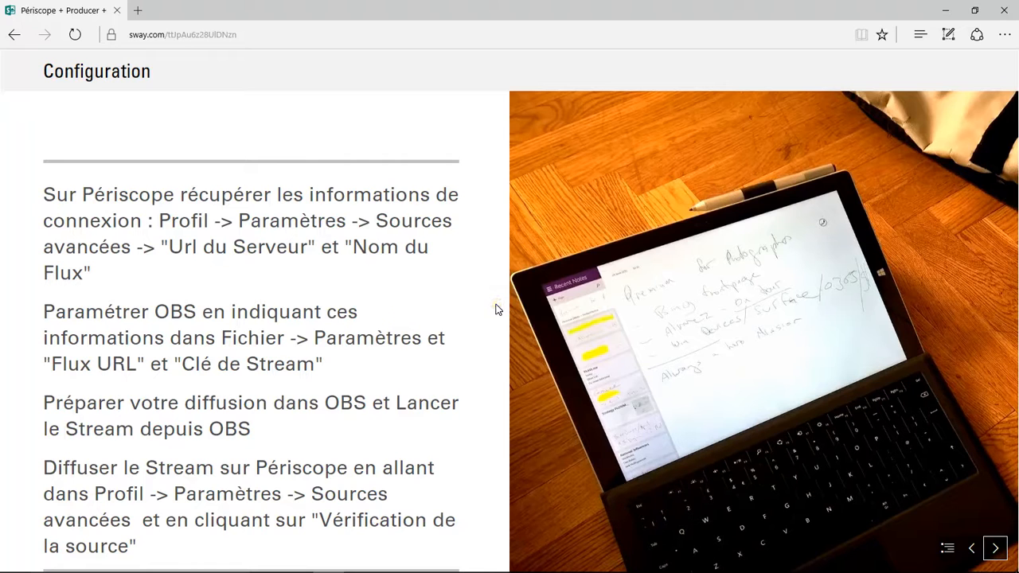
Step: Switch to OBS, open its settings, and review the streaming output options and the custom stream server connection
key(alt+Tab)
key(alt+Tab)
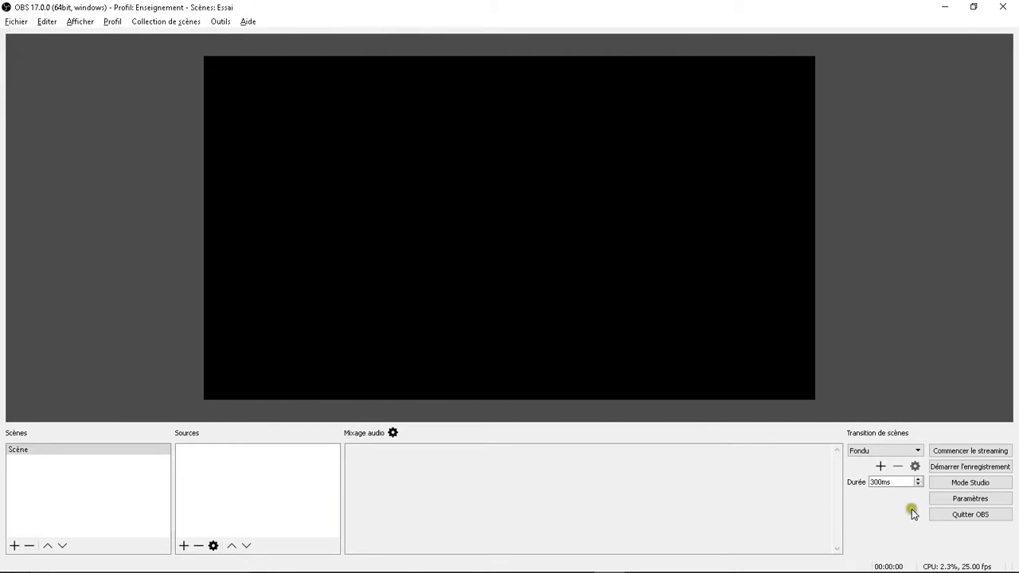
click(18, 24)
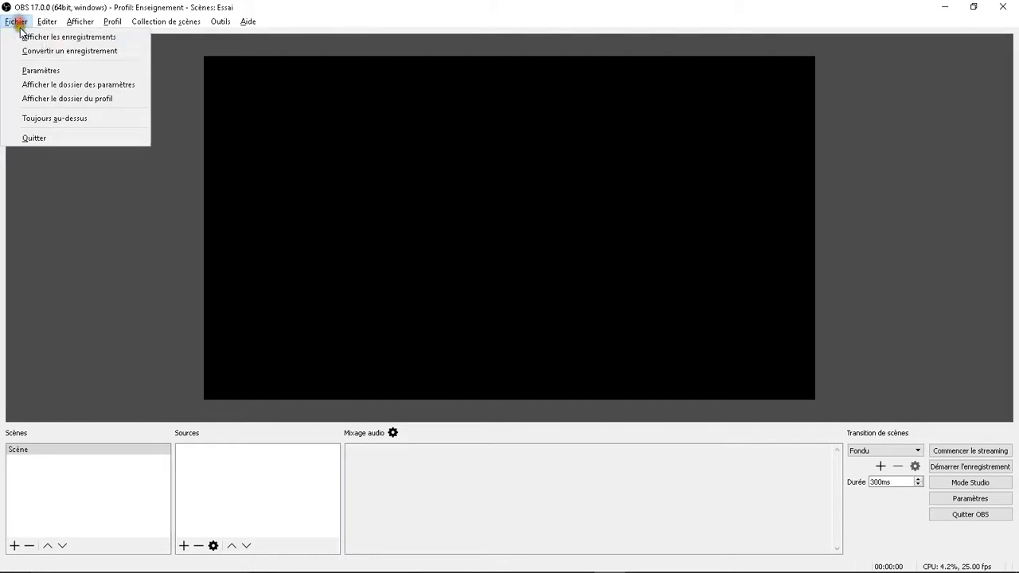
click(978, 502)
click(977, 502)
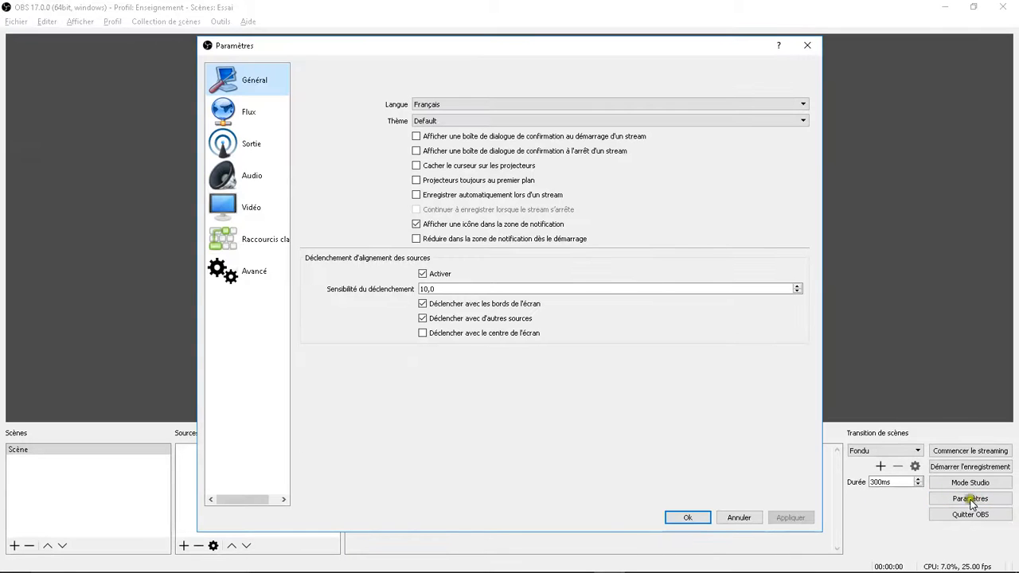
click(240, 153)
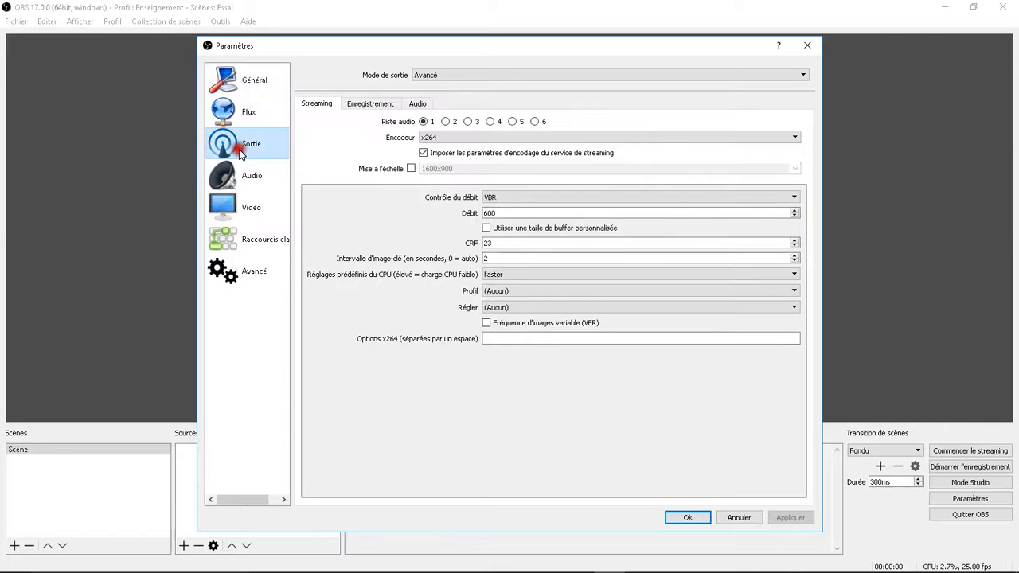
click(237, 116)
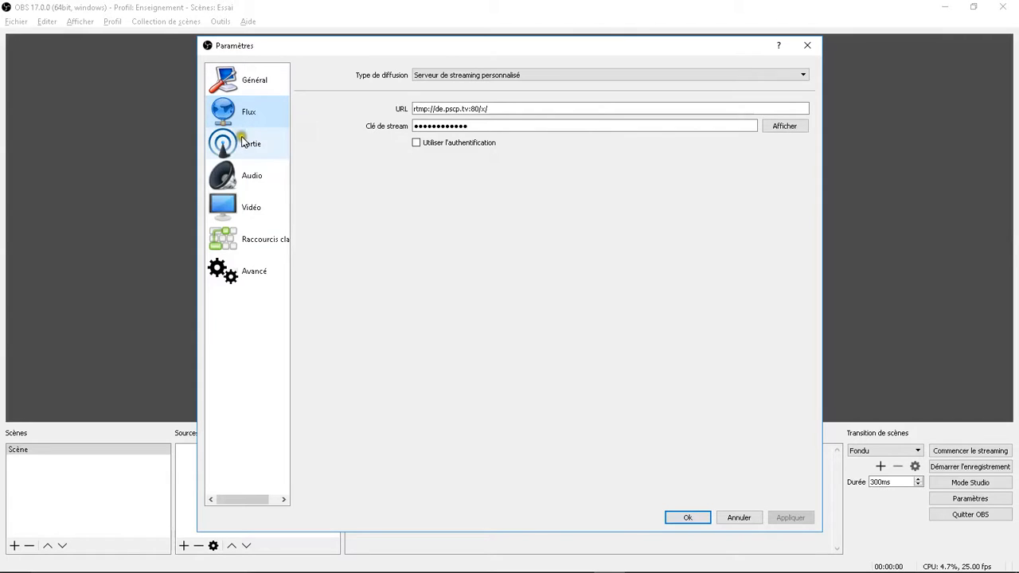
Step: Examine the video settings for canvas resolution, output resolution, scaling filter and frame rate
click(239, 203)
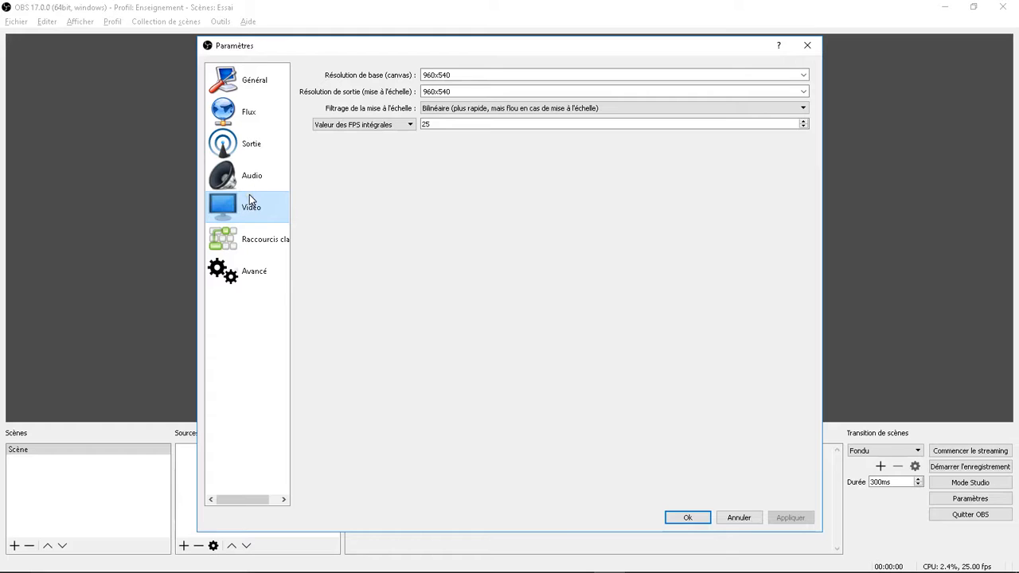
click(248, 201)
click(246, 203)
click(456, 113)
click(451, 93)
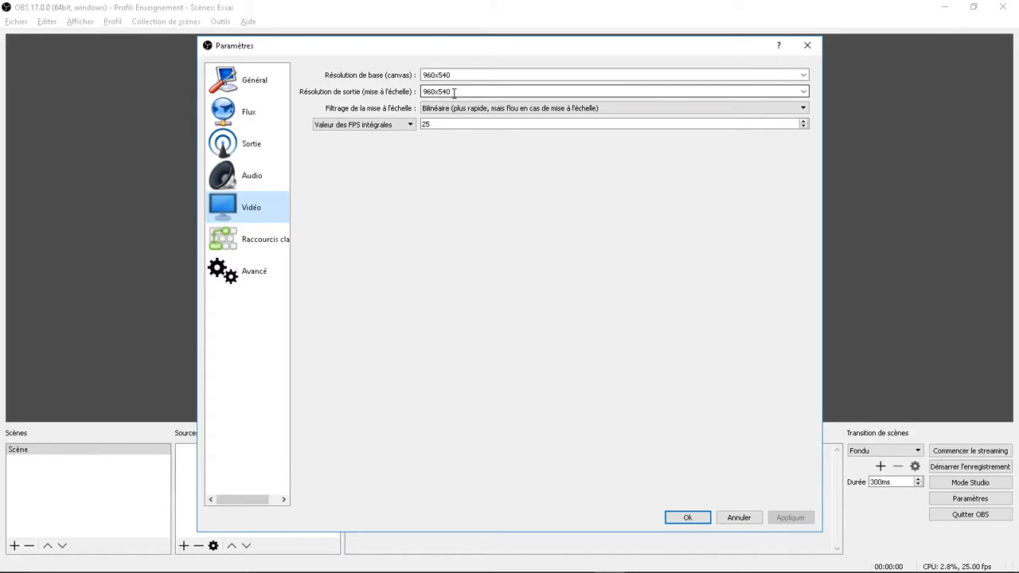
click(450, 92)
click(445, 92)
click(455, 92)
click(450, 91)
click(430, 91)
click(459, 95)
click(455, 91)
click(422, 92)
click(455, 92)
click(442, 113)
click(420, 125)
click(446, 124)
click(435, 124)
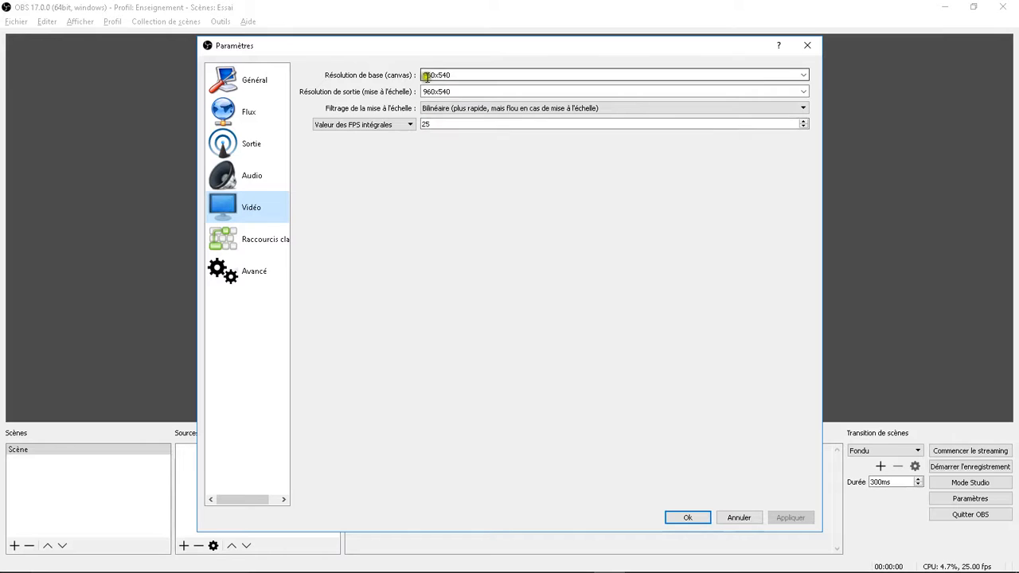
Step: Look through the available scaled output resolutions without choosing a different one
click(704, 81)
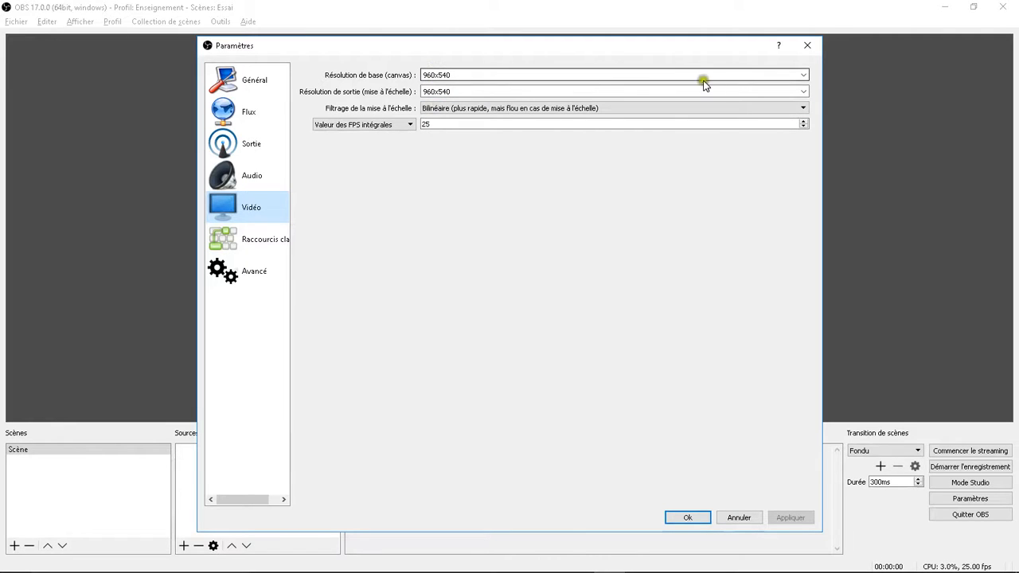
click(801, 91)
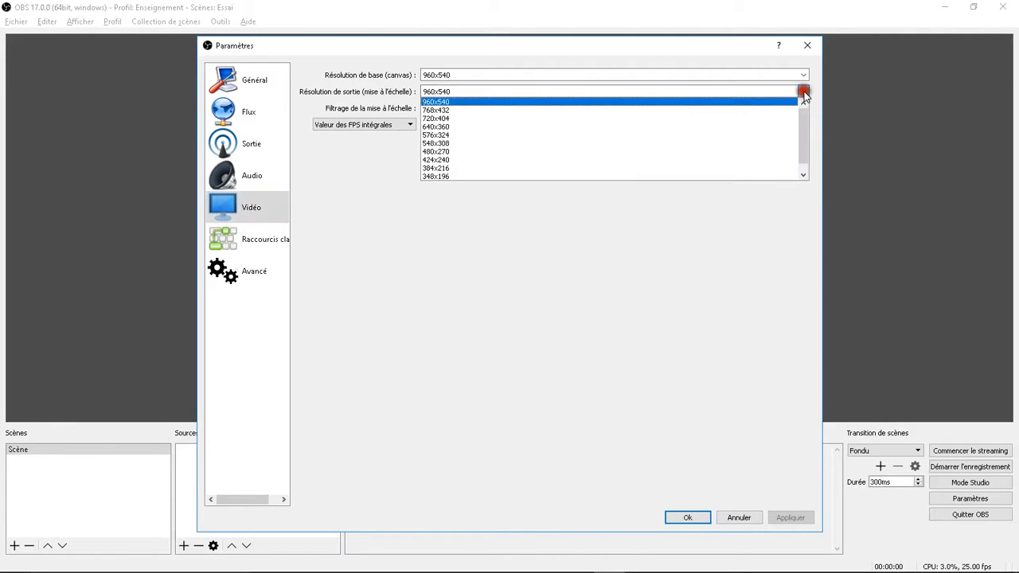
click(756, 152)
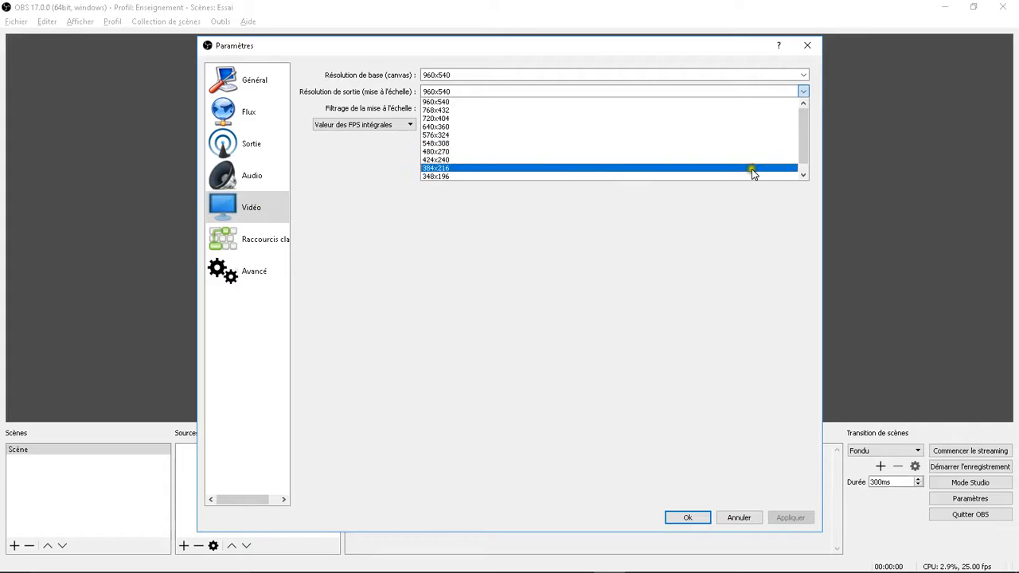
click(861, 134)
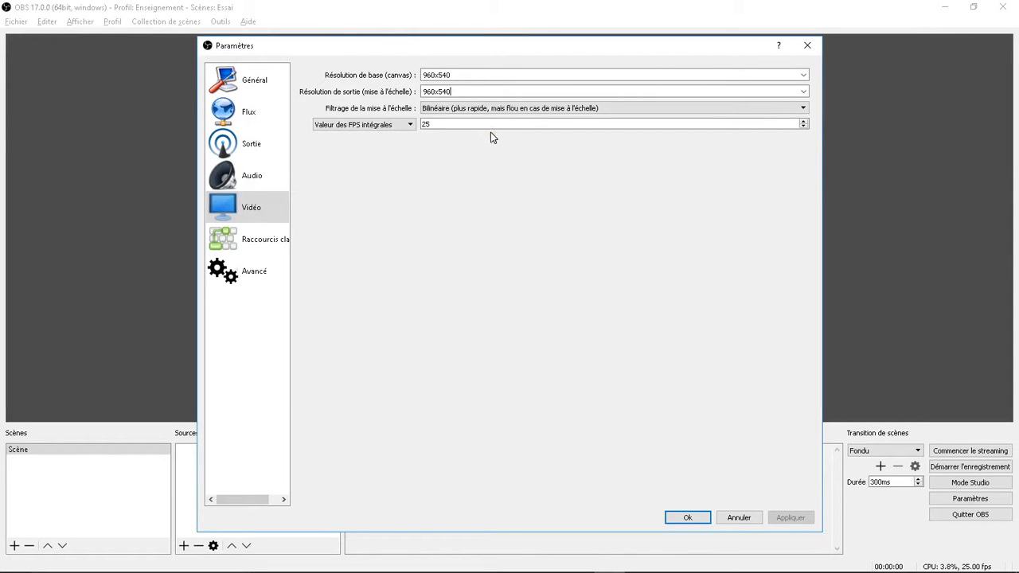
Step: Review the audio devices, the streaming encoder options and the audio track bitrates, closing the settings without saving
click(263, 182)
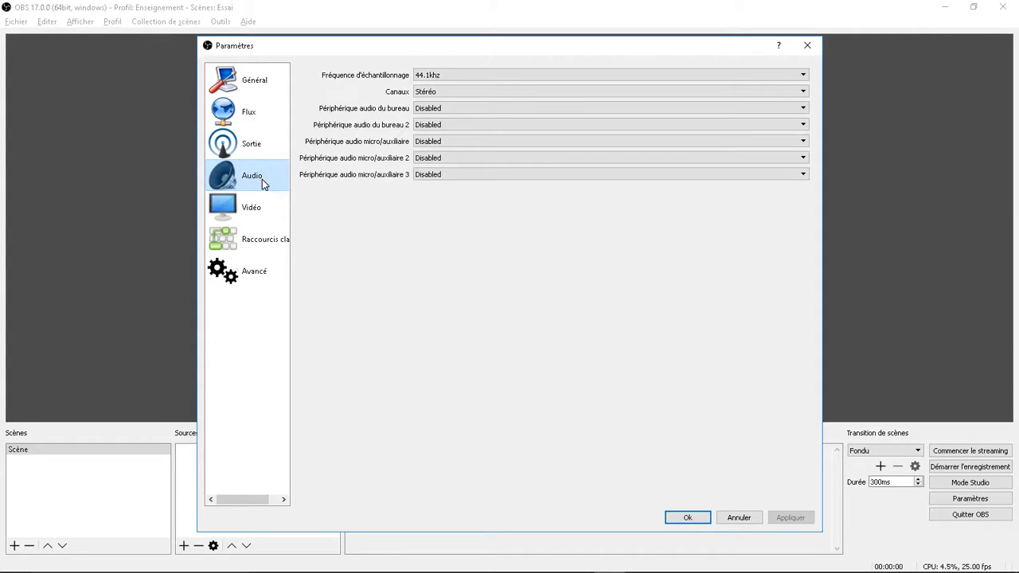
click(263, 182)
click(257, 148)
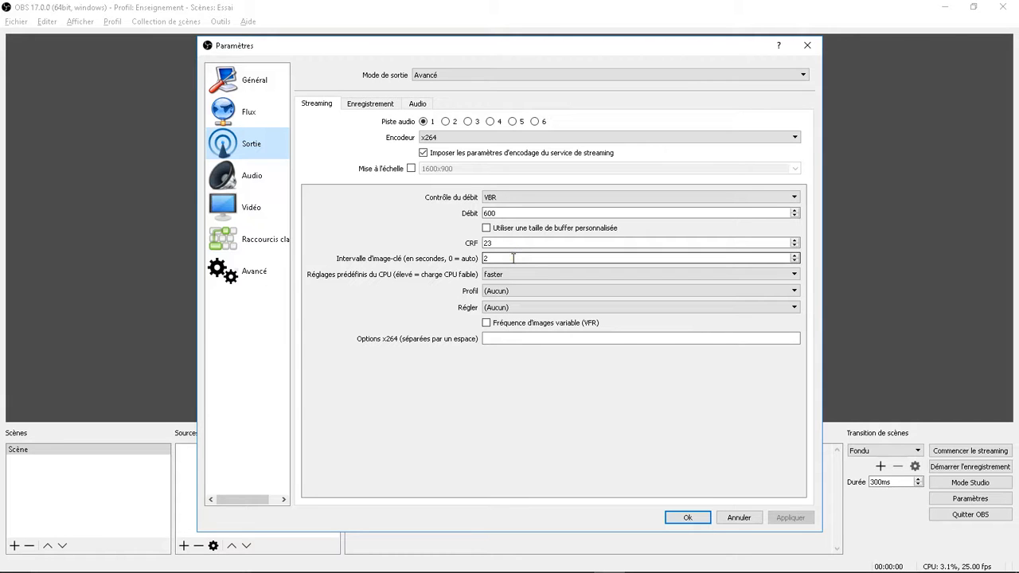
click(427, 107)
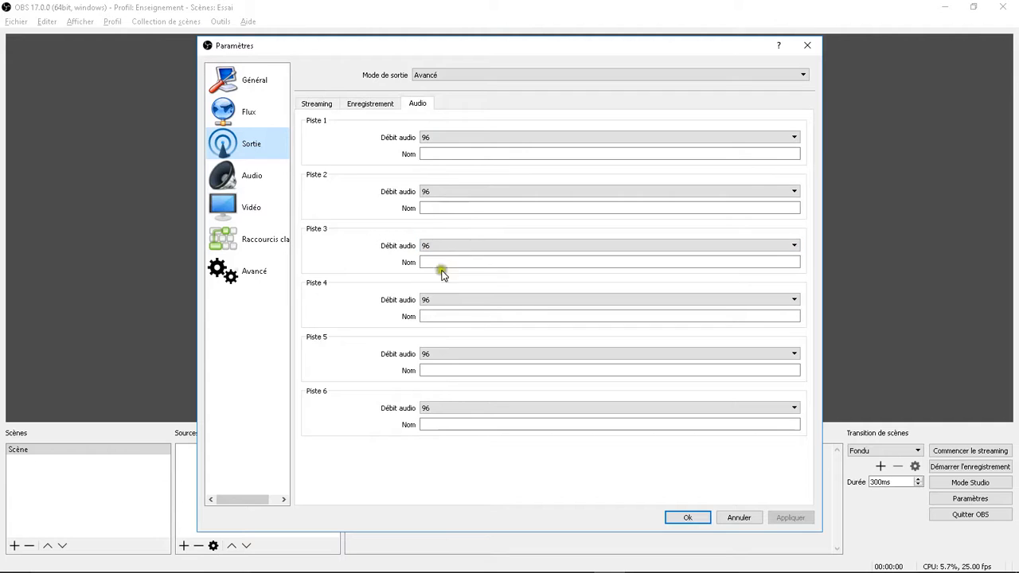
click(316, 104)
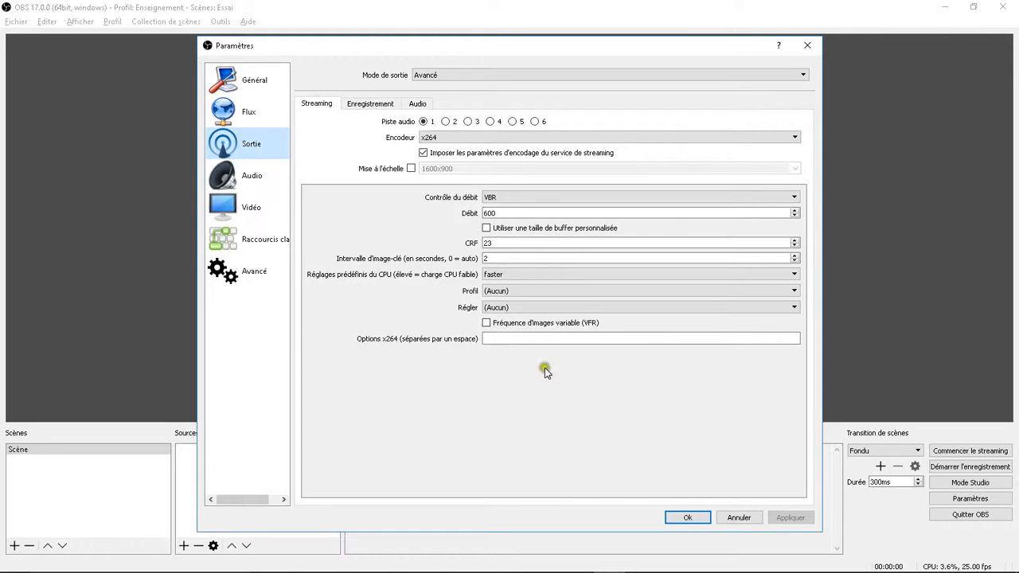
click(739, 518)
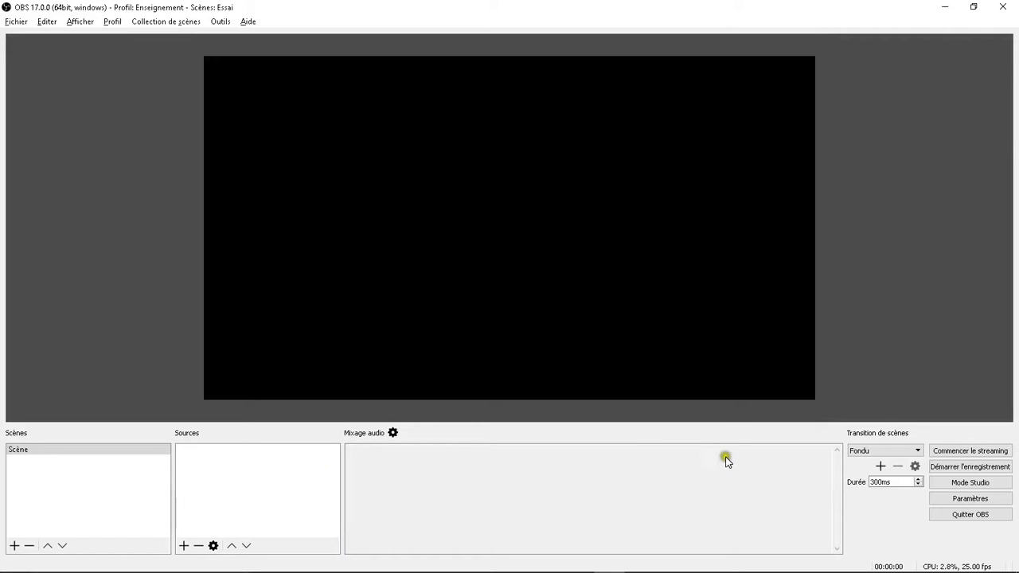
Step: Select the scene "Scène" and add a new image source to it, keeping the default name
click(105, 452)
click(104, 451)
click(84, 451)
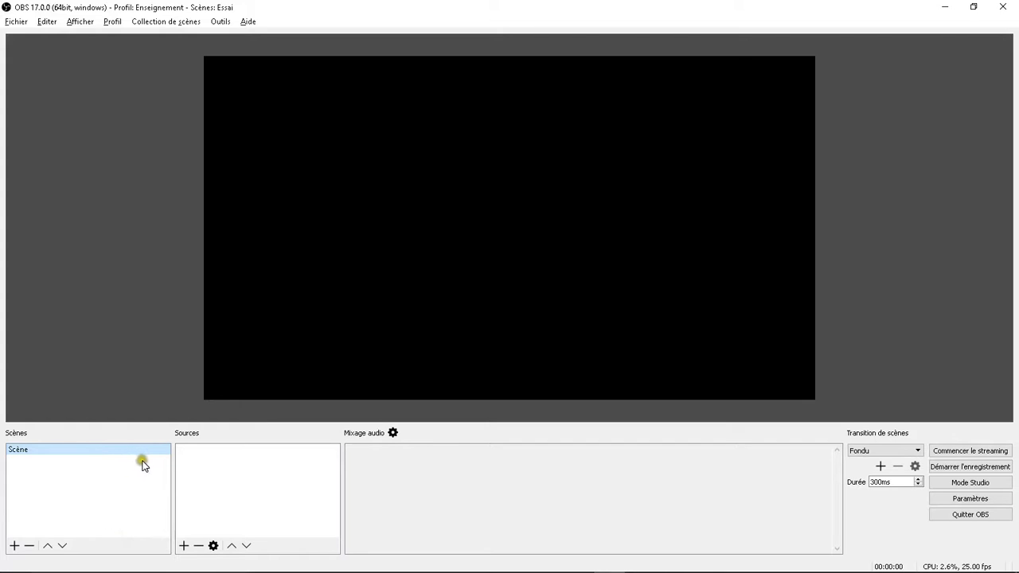
click(185, 546)
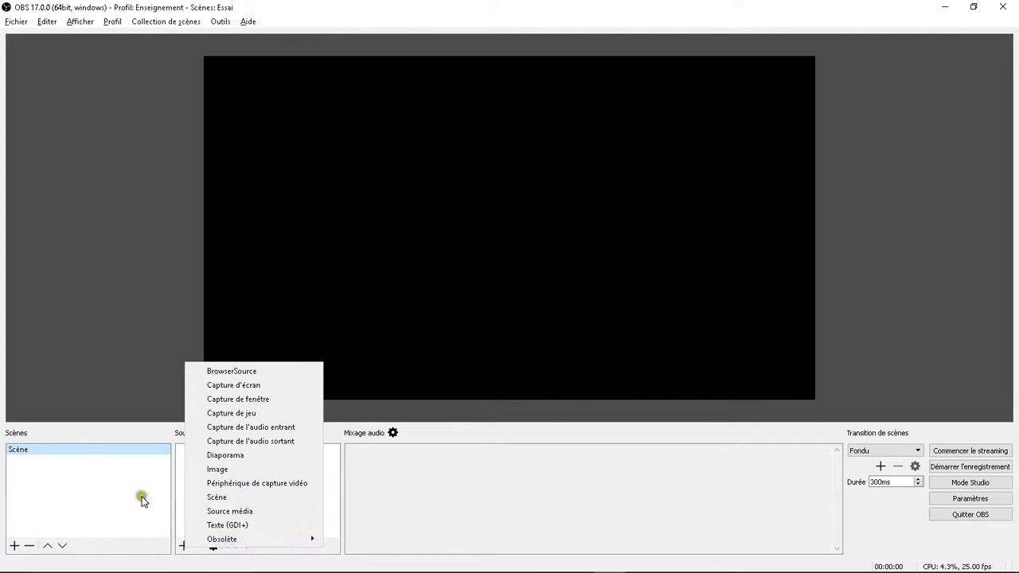
click(142, 499)
click(185, 545)
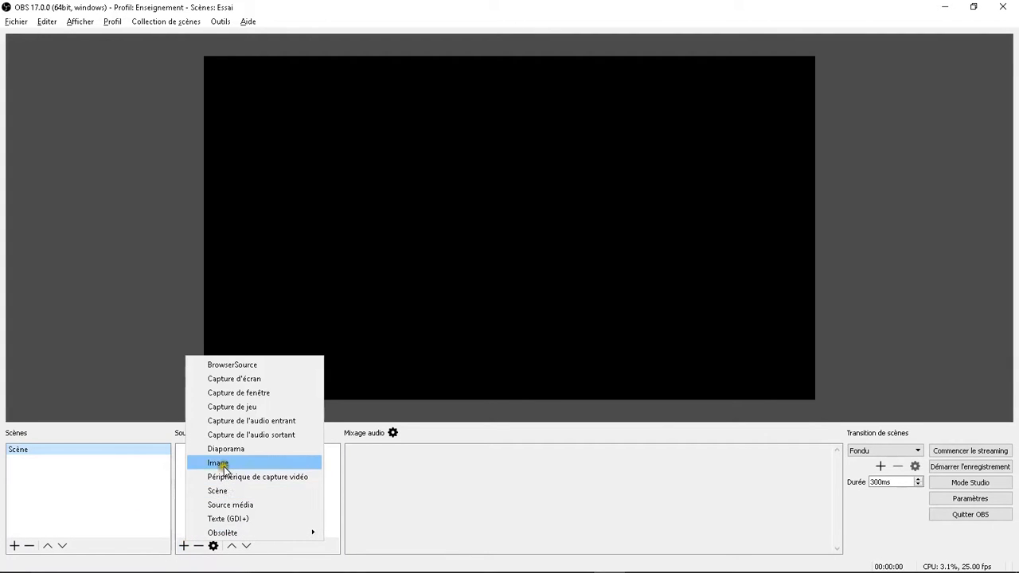
click(223, 465)
click(556, 377)
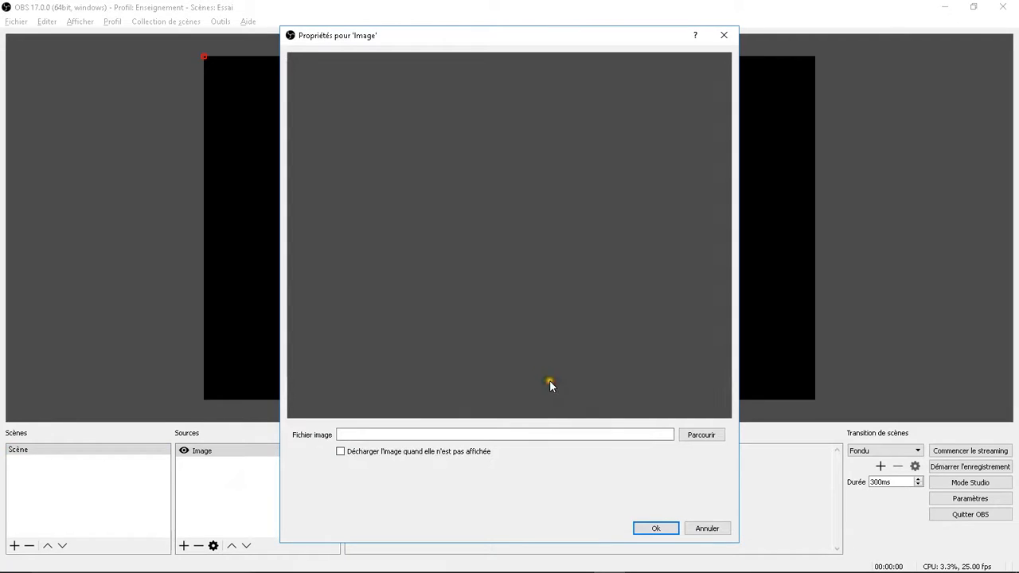
Step: Load attente.png from the ZIKFAITH folder on the Desktop (Bureau) into the image source and accept its properties
click(695, 435)
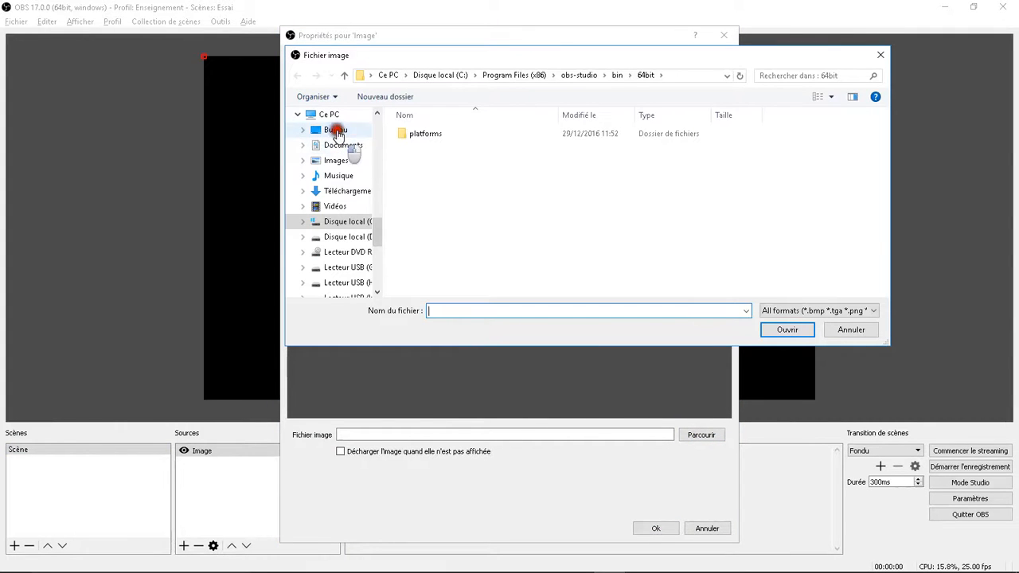
click(333, 130)
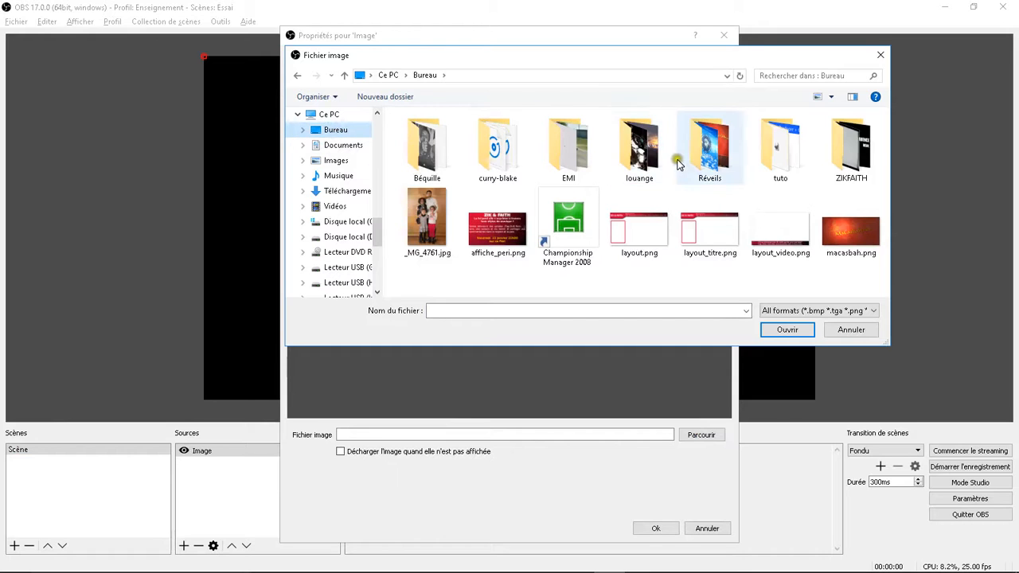
double_click(617, 152)
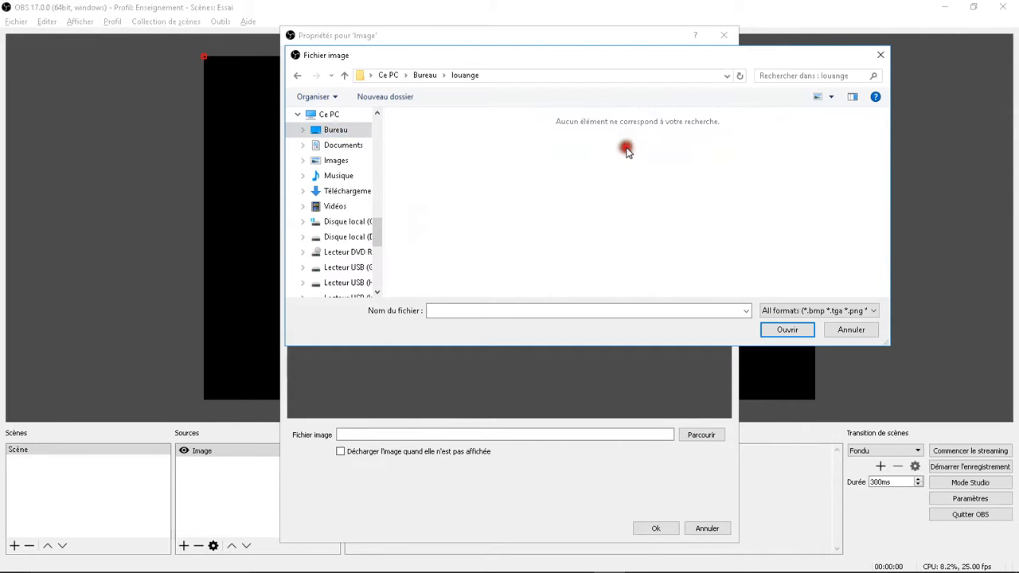
click(299, 76)
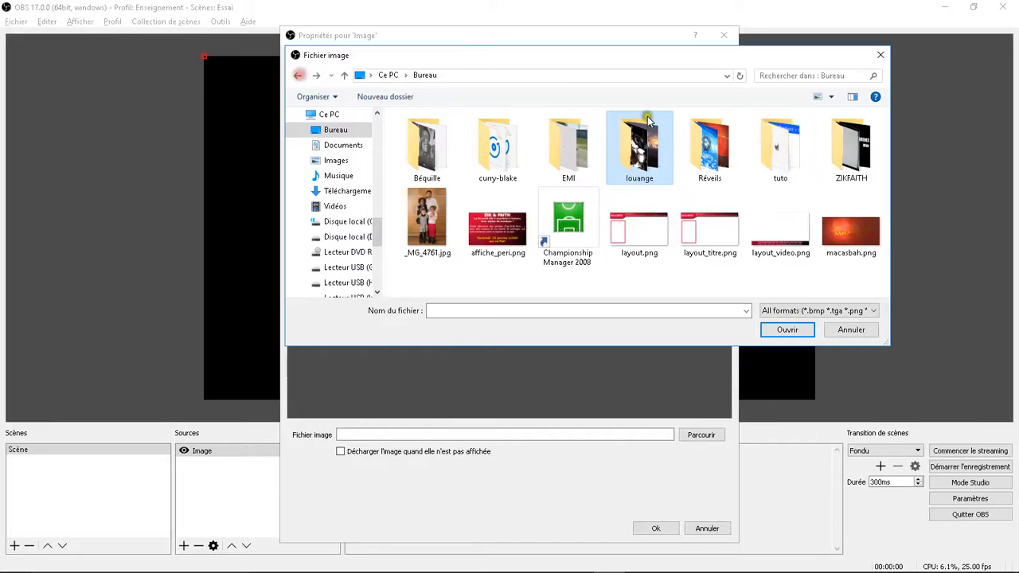
click(867, 141)
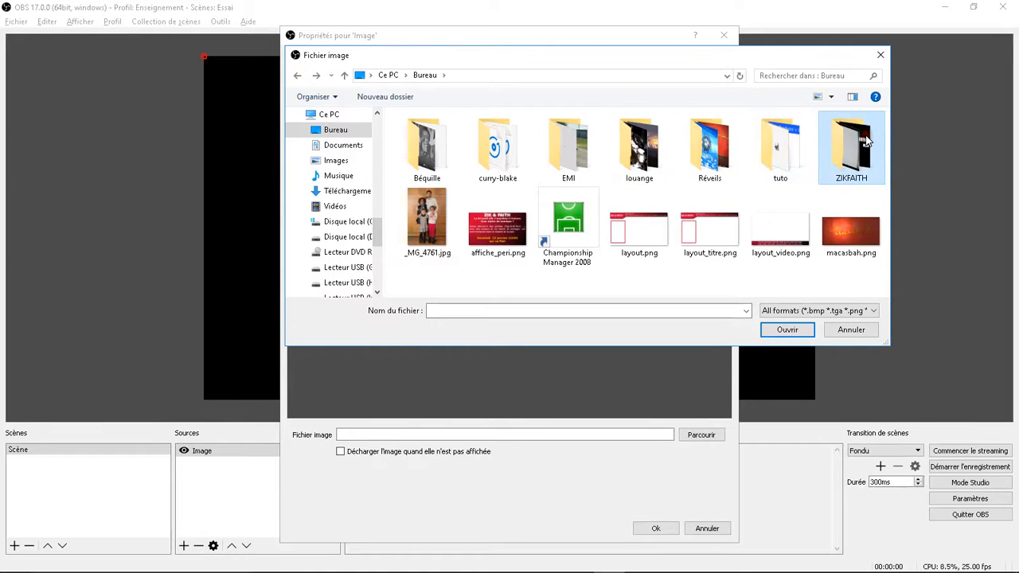
double_click(867, 142)
click(450, 153)
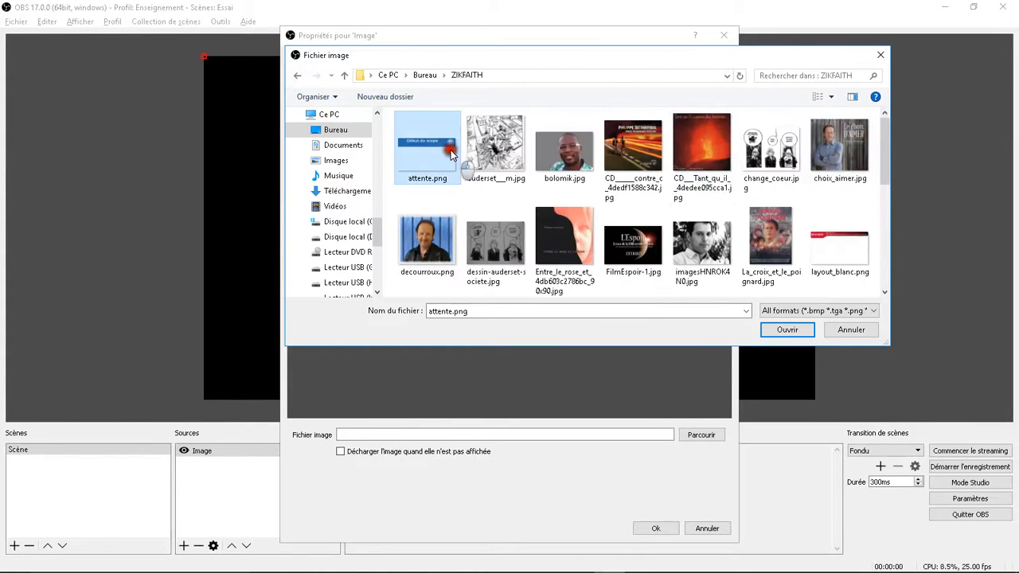
click(776, 330)
click(651, 530)
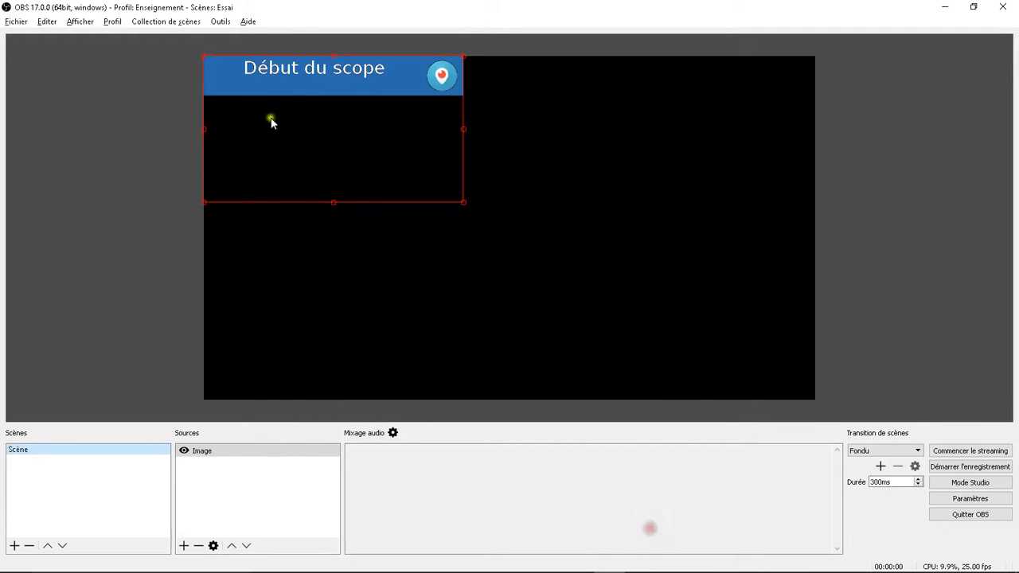
Step: Scale the image to the full canvas width and move it down until its blue banner lies along the canvas's lower edge
drag(464, 204, 813, 364)
drag(598, 119, 601, 369)
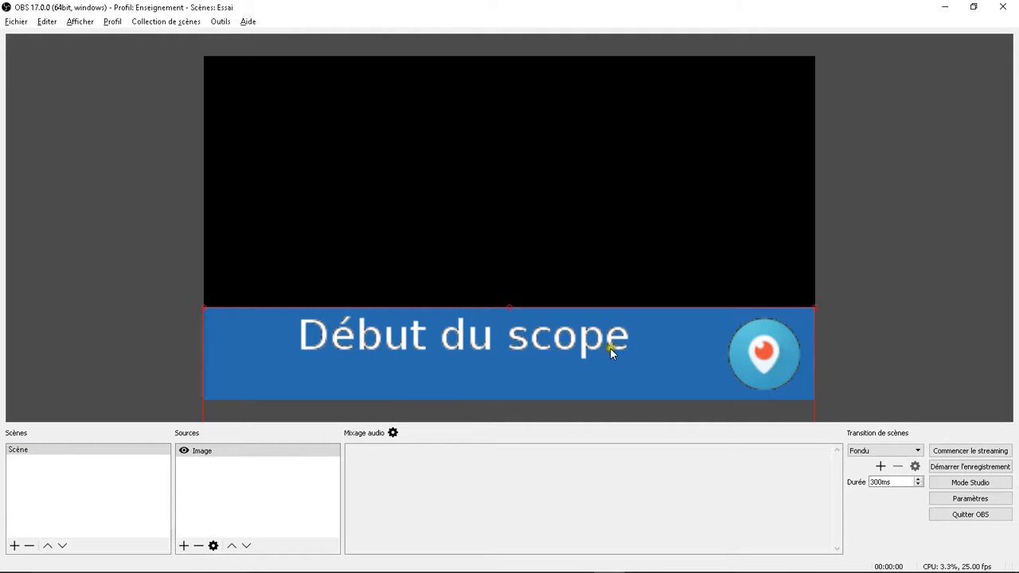
Step: Add a new Texte (GDI+) source with the default name and enter the text 21h00
click(183, 546)
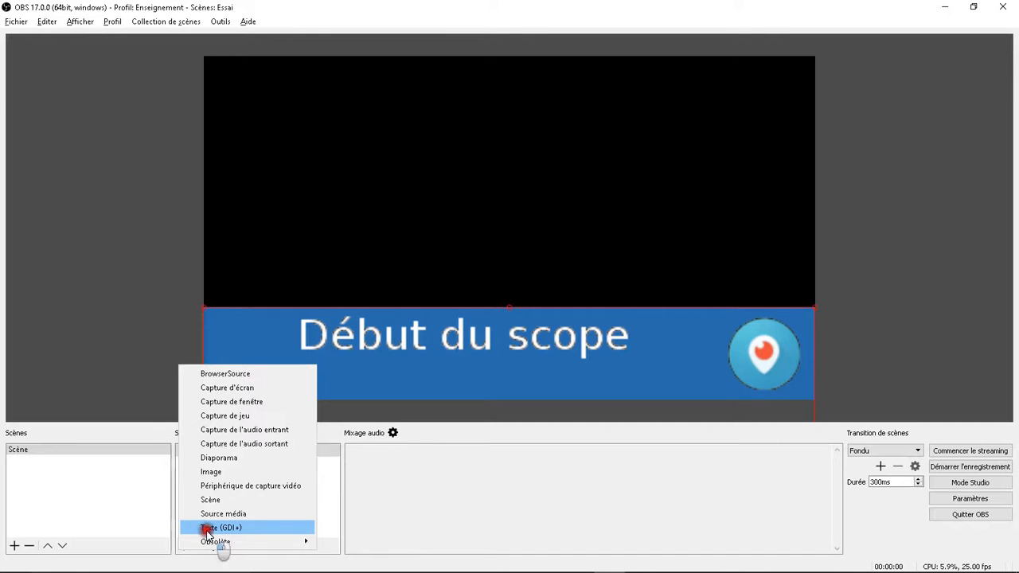
click(209, 530)
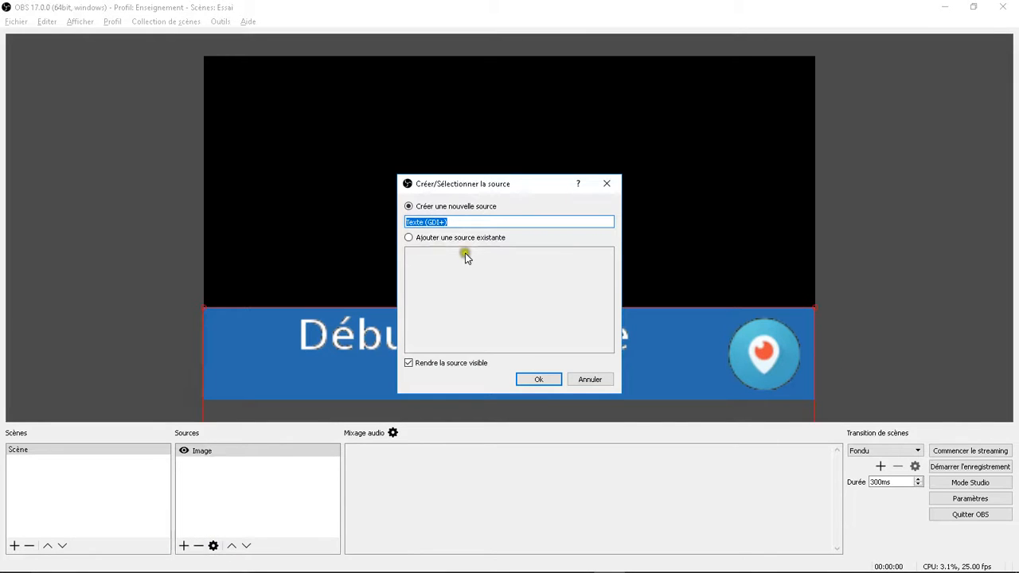
click(531, 377)
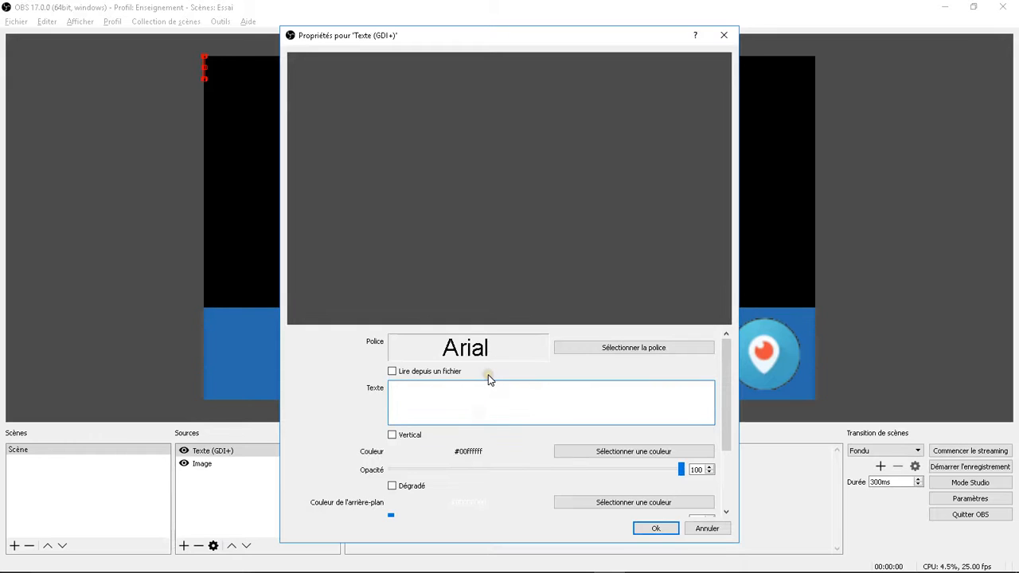
text(21h00)
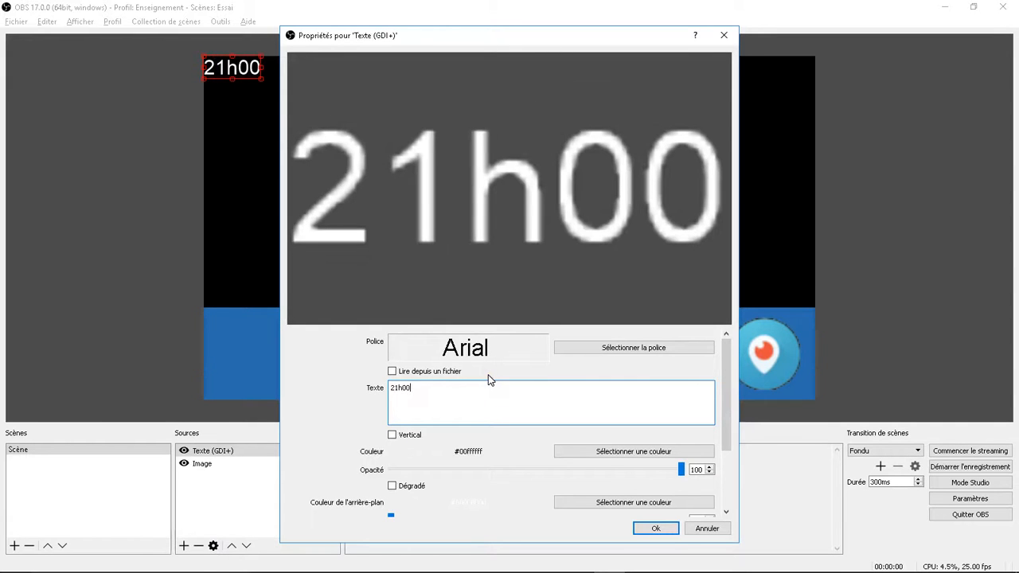
Step: Set the font size of the 21h00 text to 72 and accept its properties
click(691, 350)
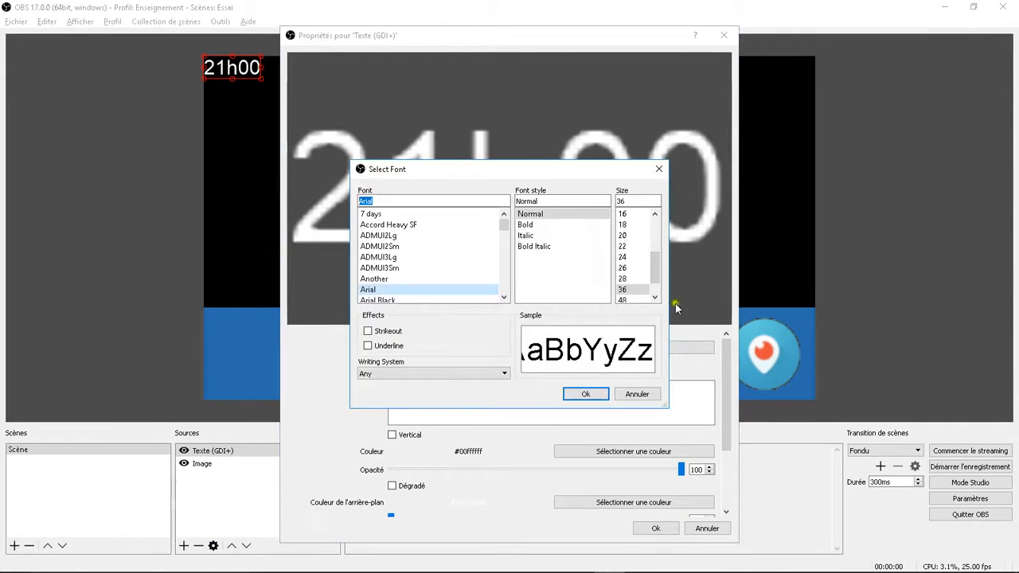
drag(659, 275, 659, 284)
click(637, 290)
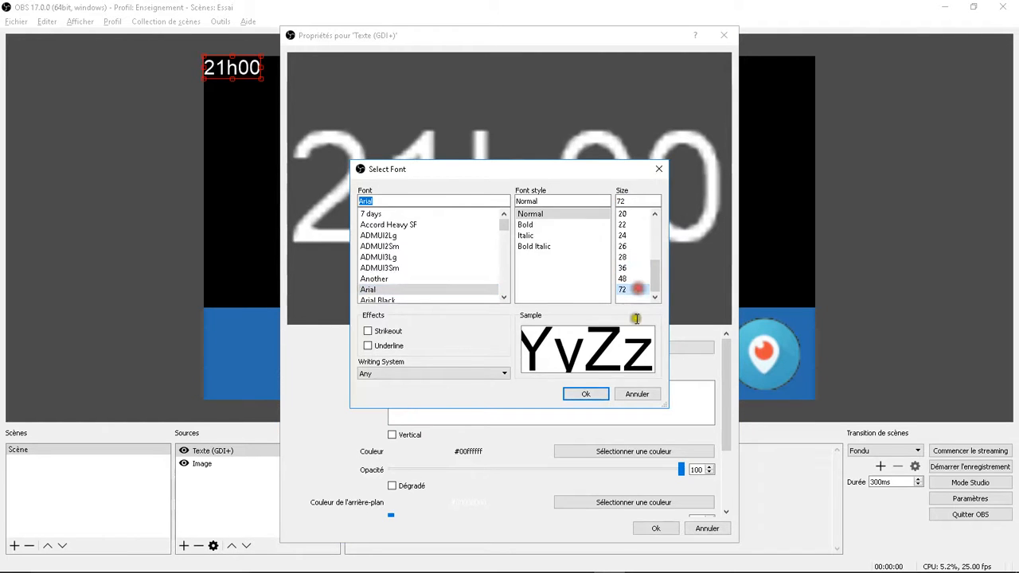
click(588, 394)
click(655, 527)
Step: Place the 21h00 text on the blue banner between "Début du scope" and the Periscope logo
drag(294, 102, 475, 382)
drag(538, 353, 706, 332)
drag(629, 362, 677, 340)
click(883, 238)
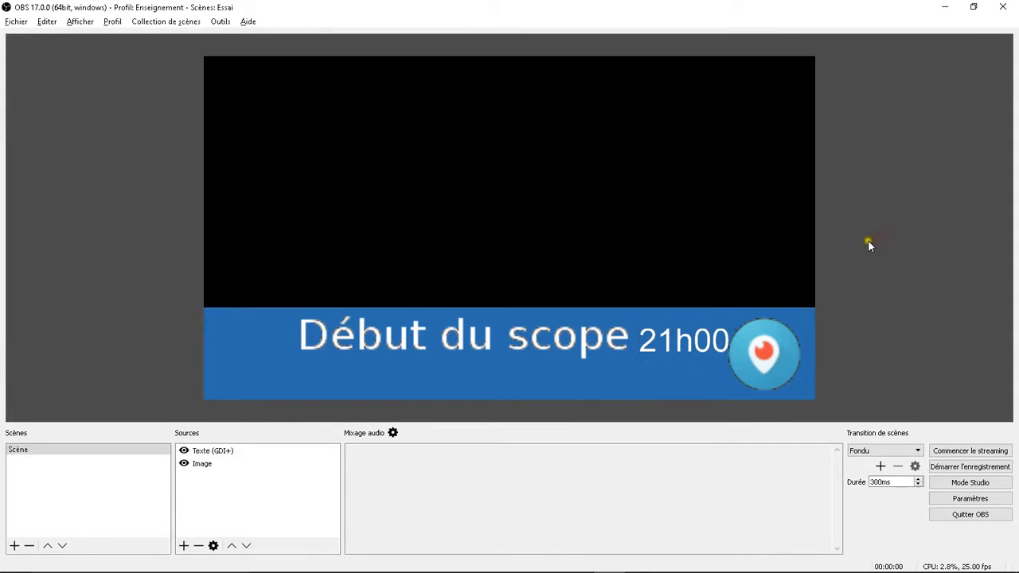
Step: Add a new Source média with the default name and load manou-revolution.mp4 from the ZIKFAITH folder
click(182, 546)
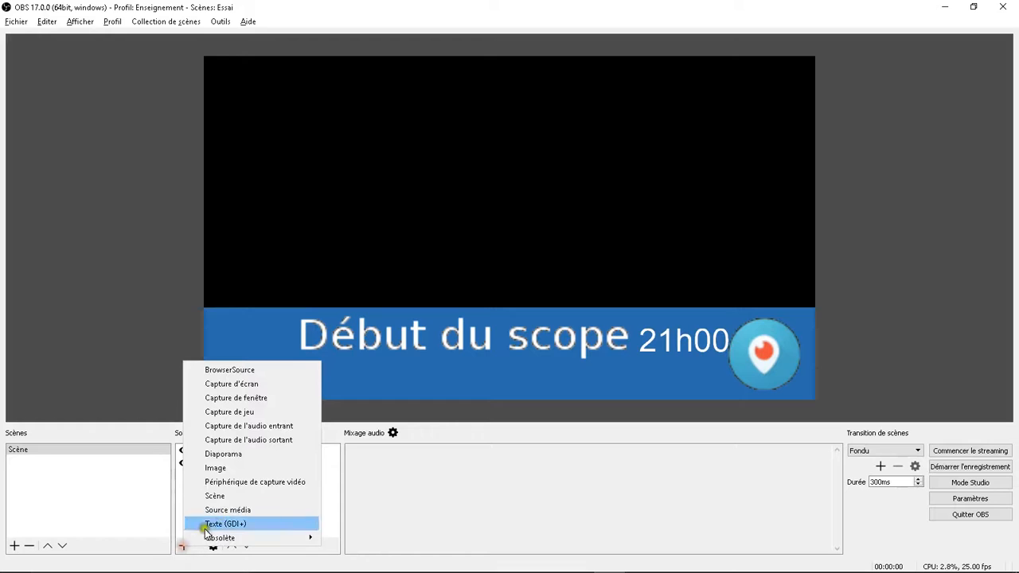
click(231, 511)
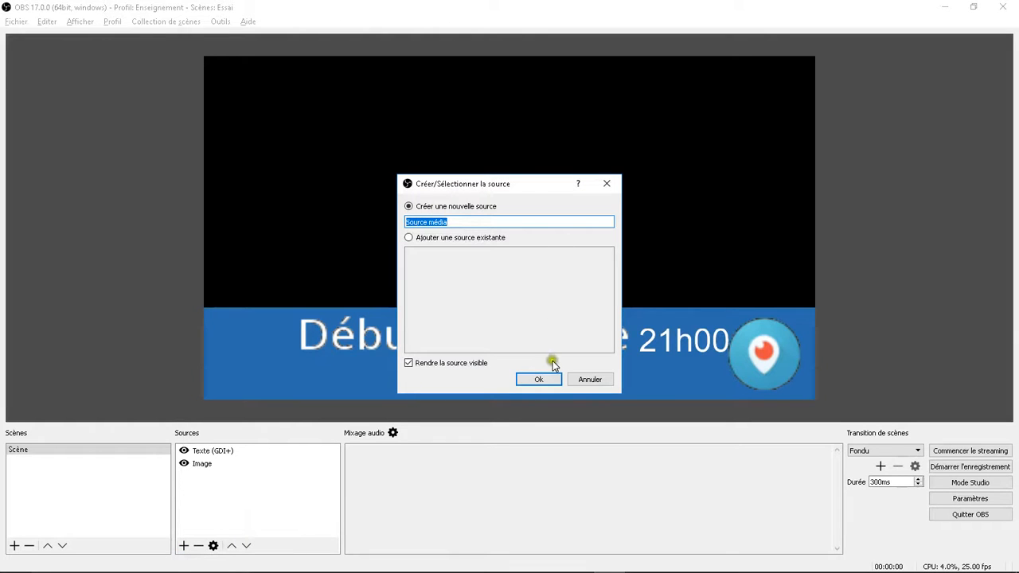
click(546, 381)
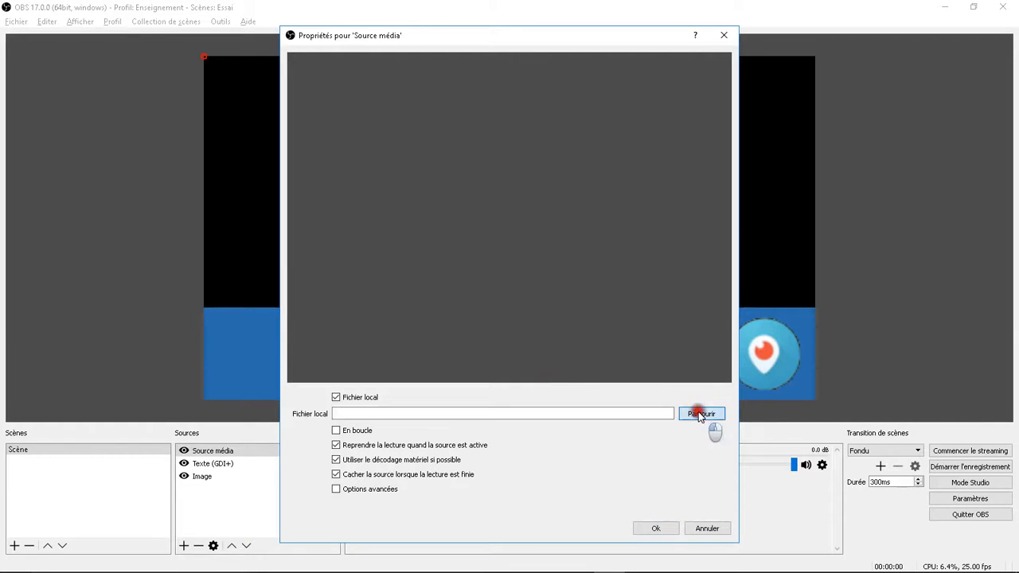
click(698, 415)
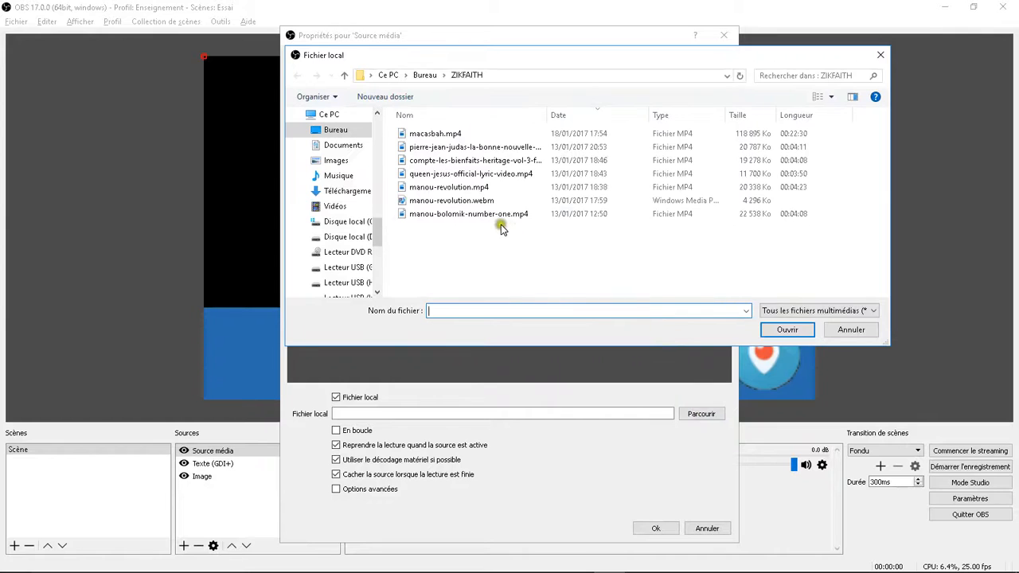
click(462, 189)
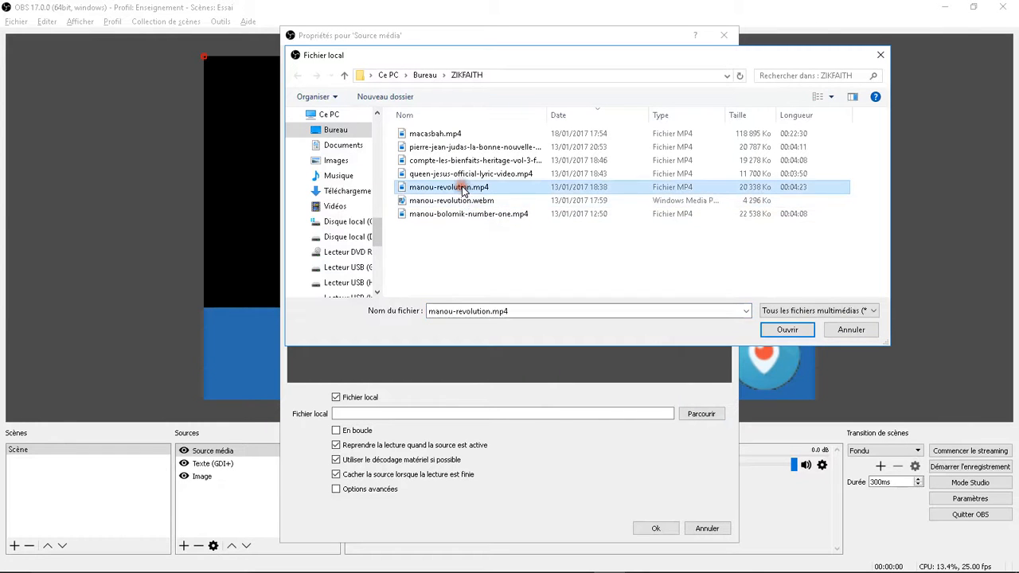
click(787, 330)
click(655, 528)
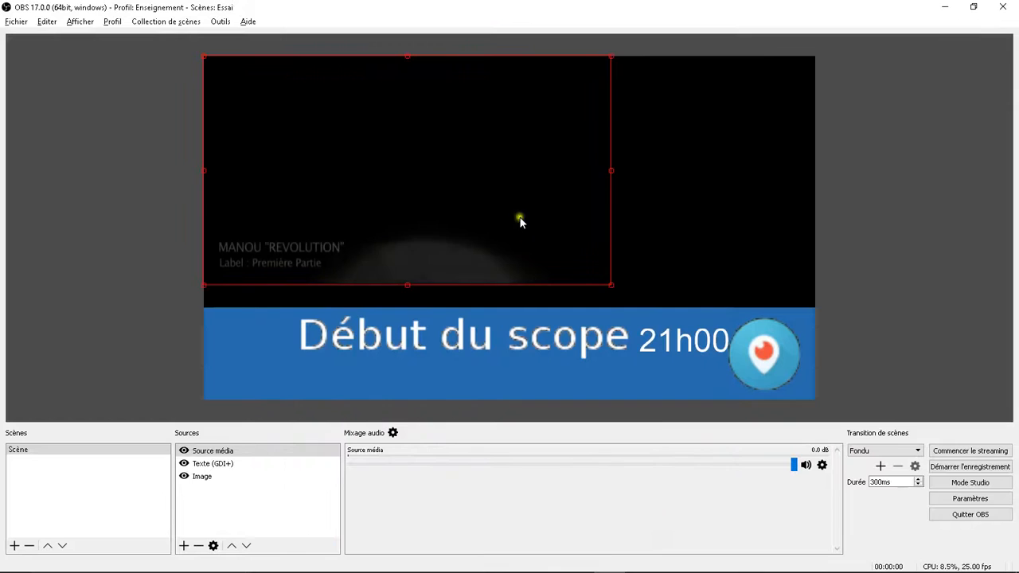
Step: Centre the video in the black area above the banner and move the 21h00 text beneath "Début du scope"
drag(606, 223, 608, 225)
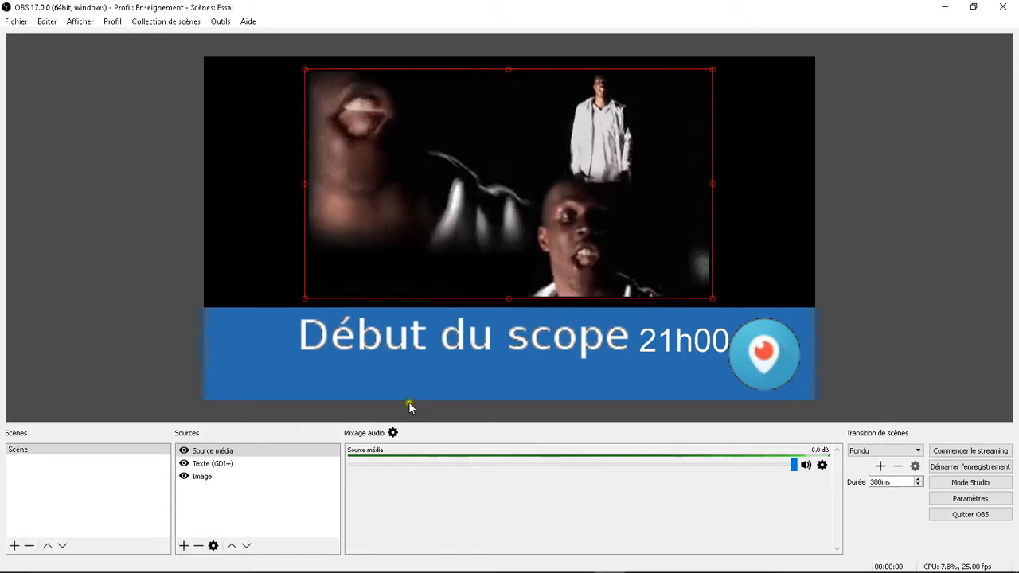
drag(661, 340, 435, 379)
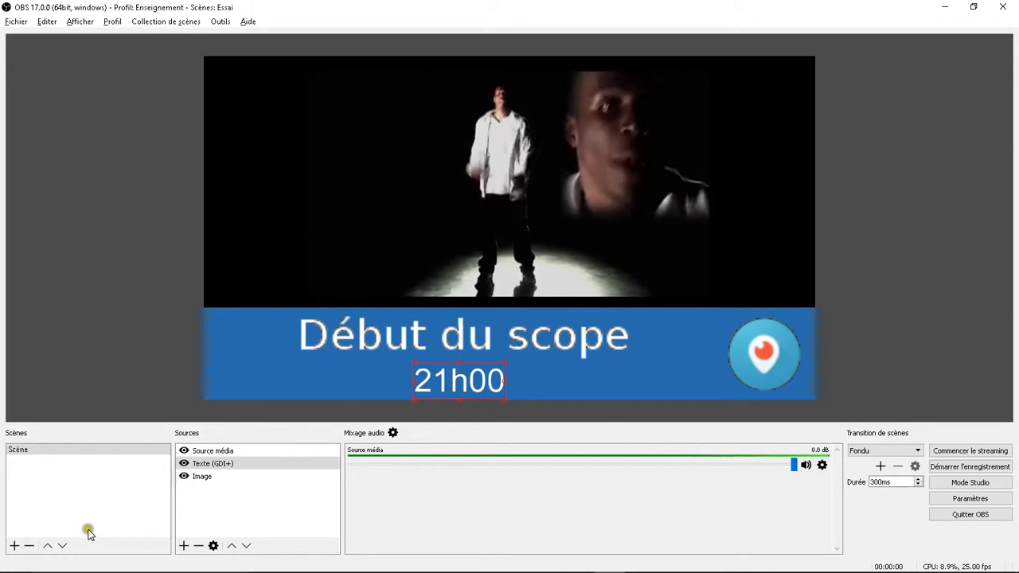
Step: Add the scene "Scène 1" and give it a Périphérique de capture vidéo source with the default name, using Webcam C170
click(14, 545)
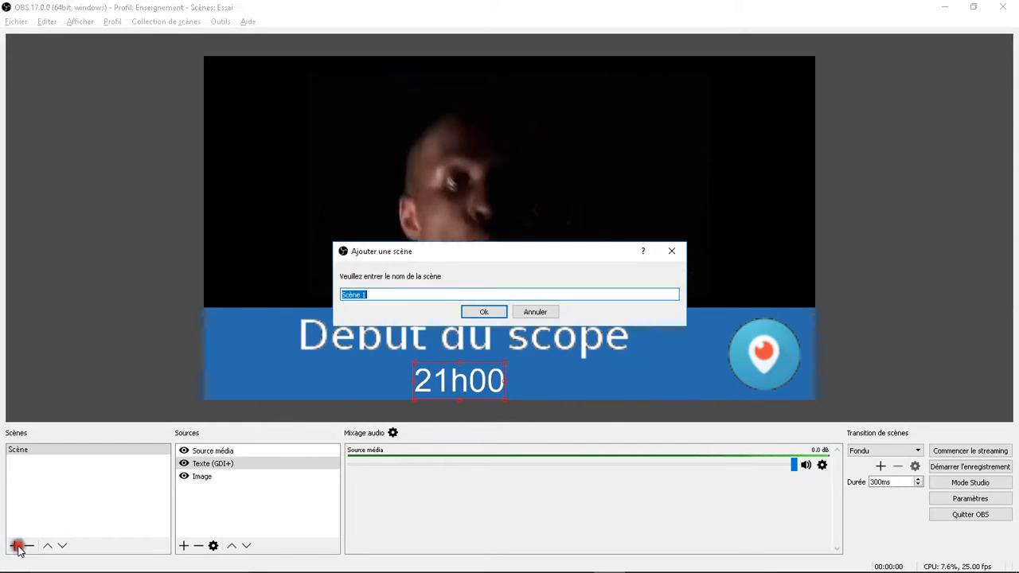
click(480, 311)
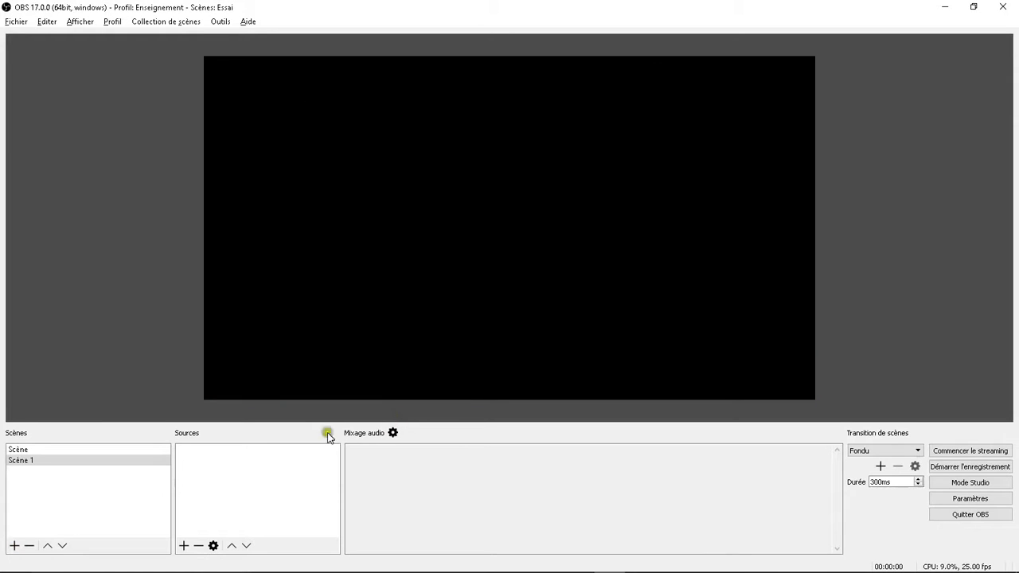
click(182, 545)
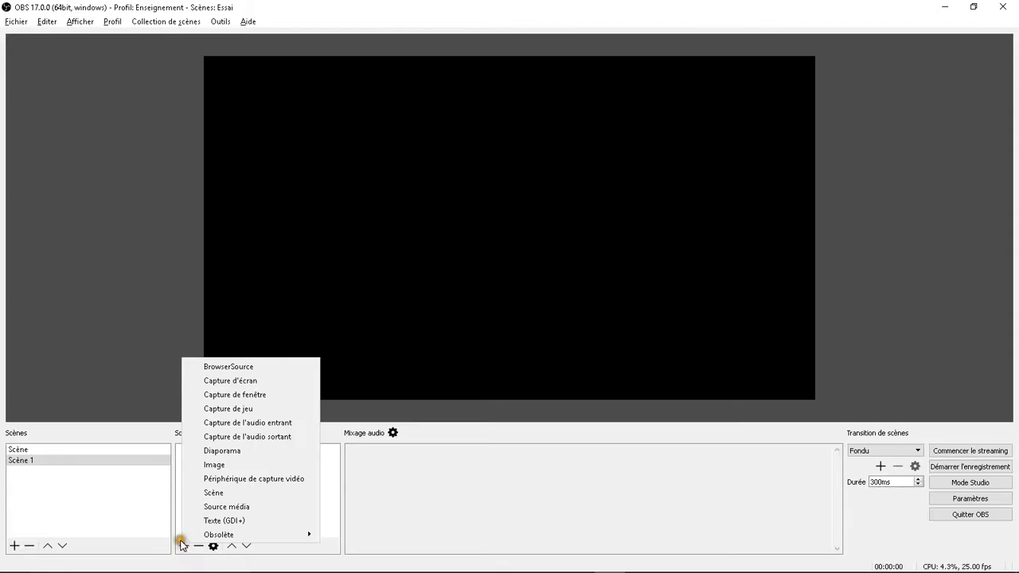
click(242, 481)
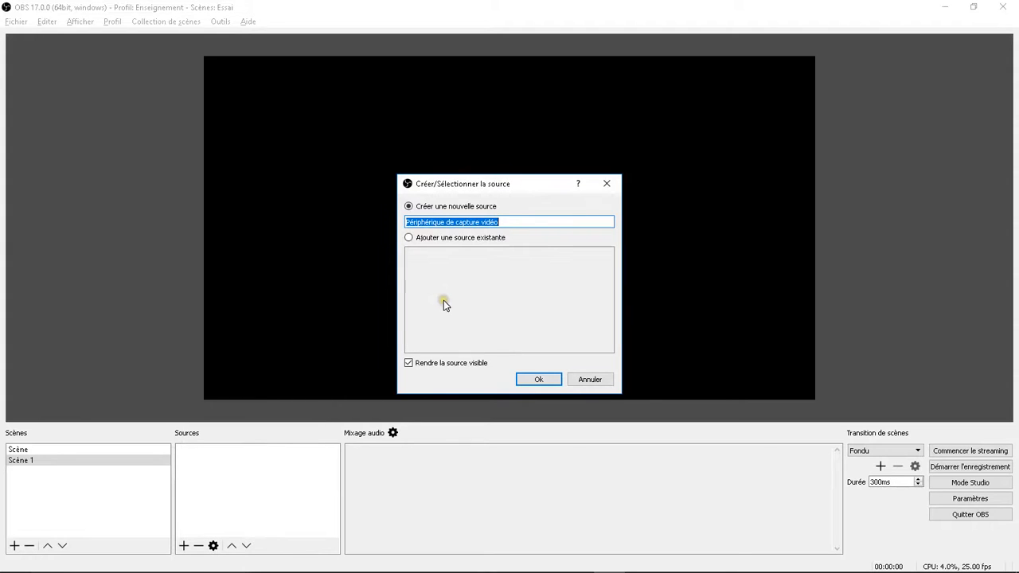
click(556, 383)
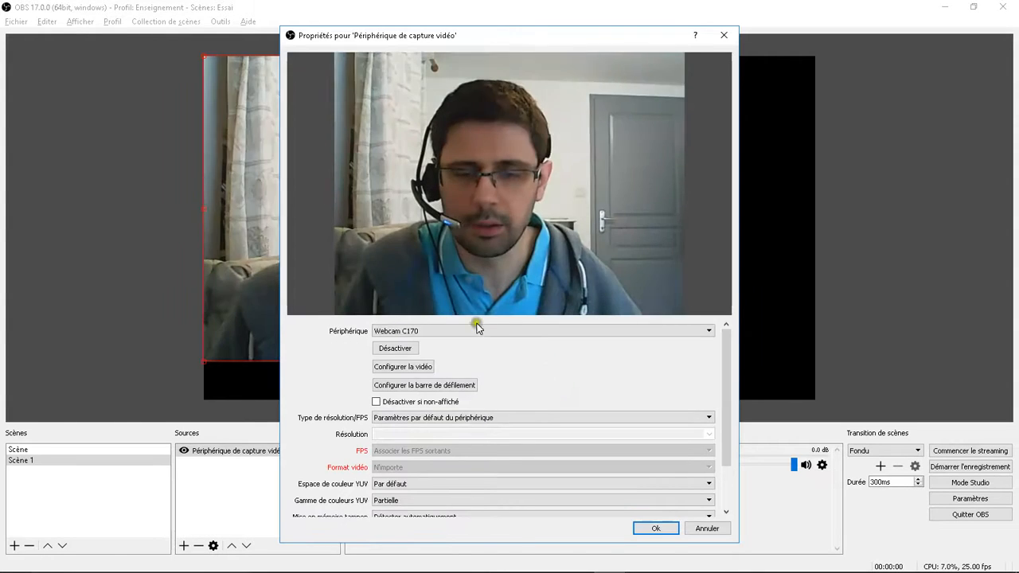
click(649, 528)
Step: Shrink the webcam picture and place it in the canvas's lower-left corner, its left part extending past the canvas edge
drag(437, 318, 374, 356)
drag(547, 96, 357, 313)
Step: Examine the effect filters available for the webcam source, then close its filters without adding any
right_click(341, 312)
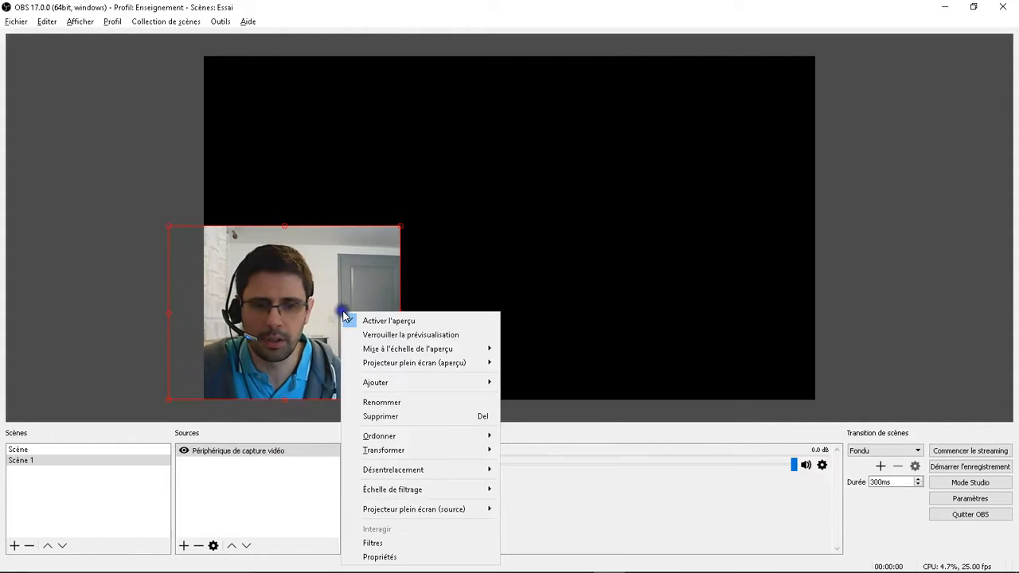
click(386, 544)
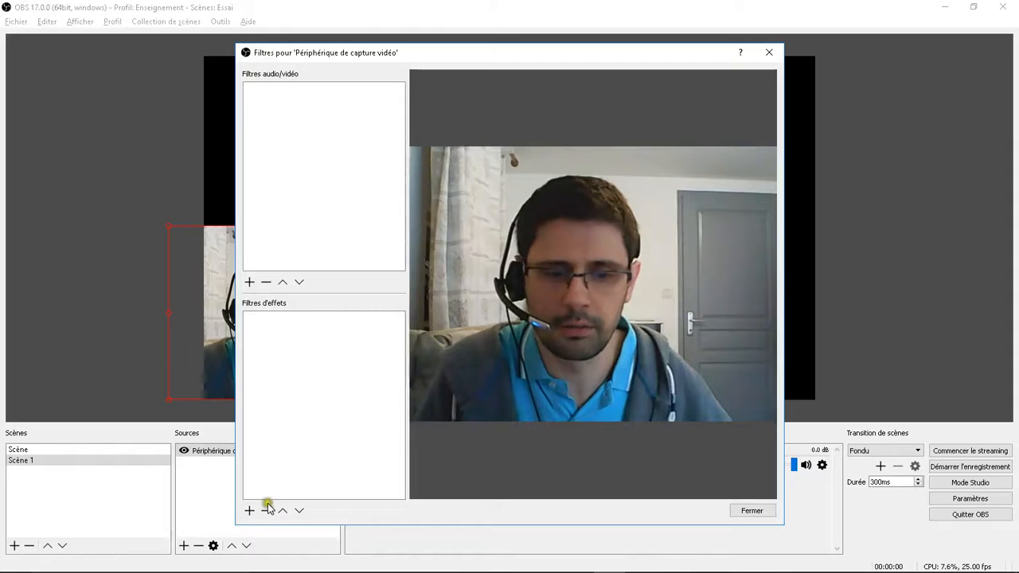
click(251, 510)
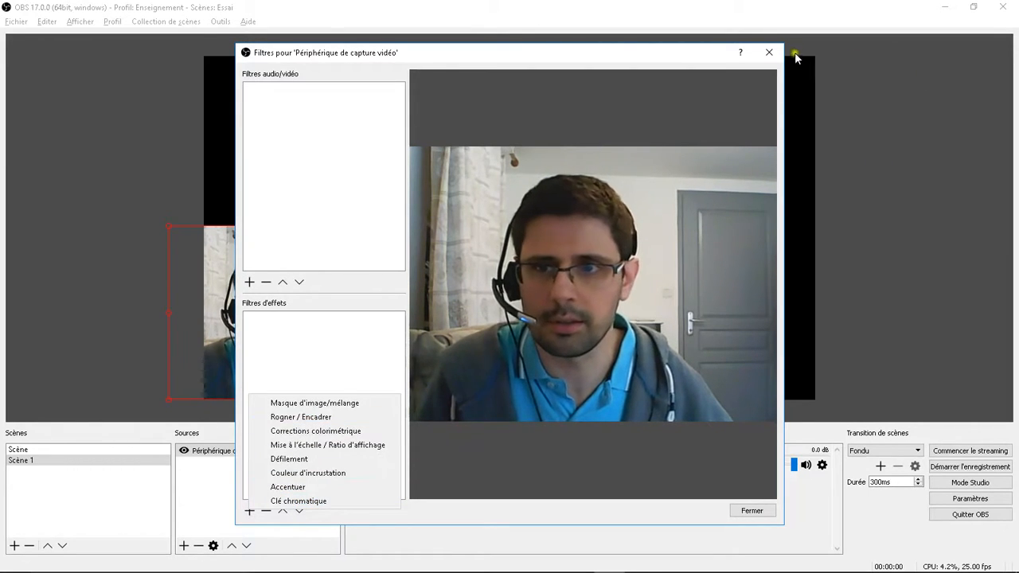
click(769, 52)
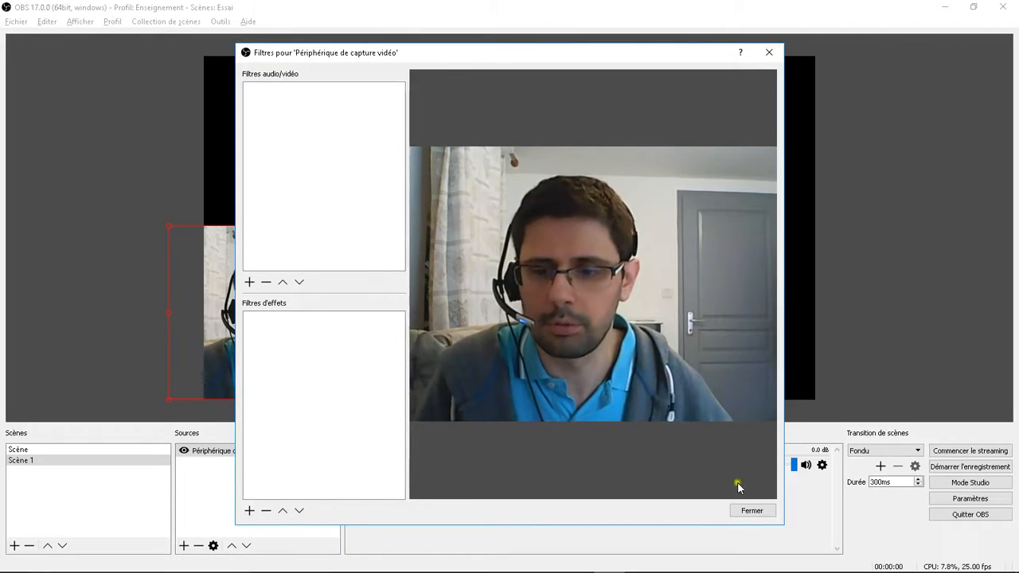
click(743, 511)
Step: Shift the webcam picture slightly further past the canvas's left edge and deselect it
drag(310, 301, 301, 301)
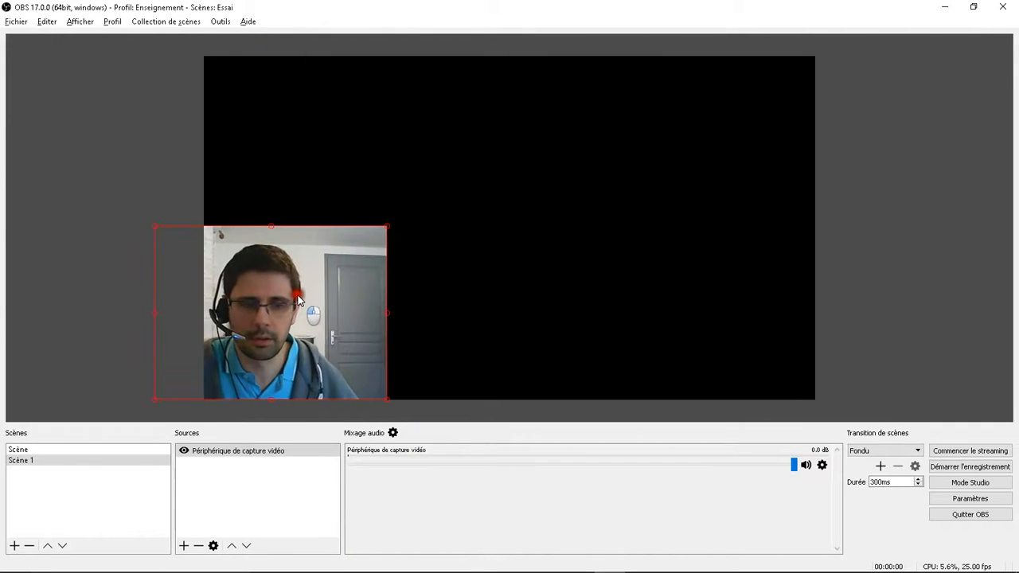
click(82, 301)
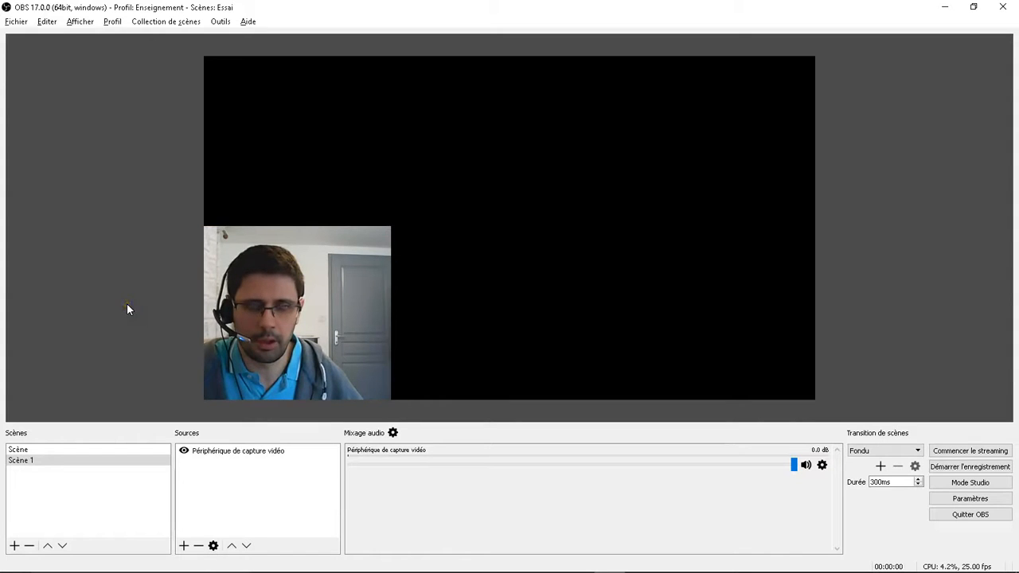
Step: Add a new image source with the default name, load the ZIK & FAITH layout picture, and scale it to fill the canvas
click(184, 546)
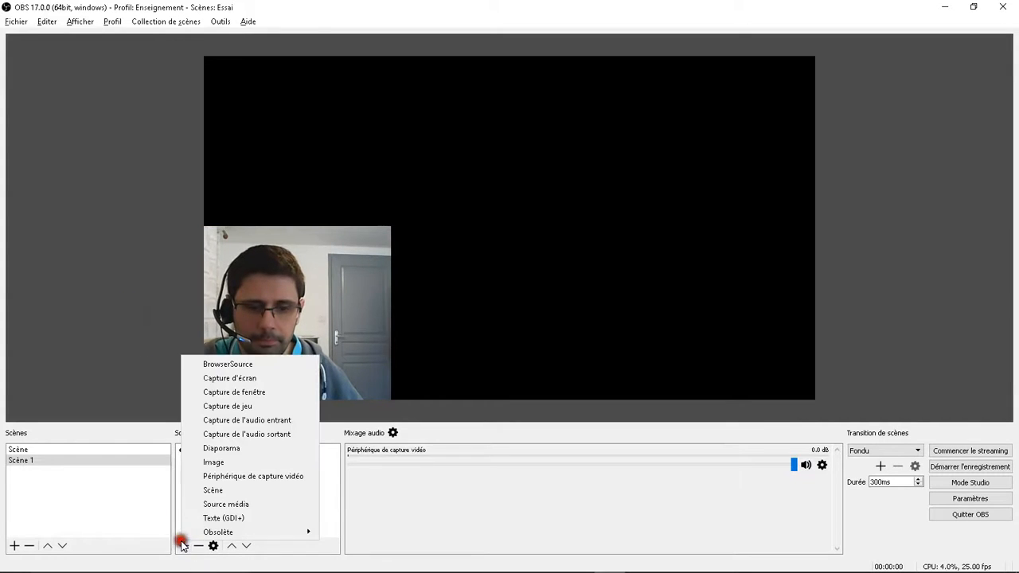
click(236, 464)
click(545, 384)
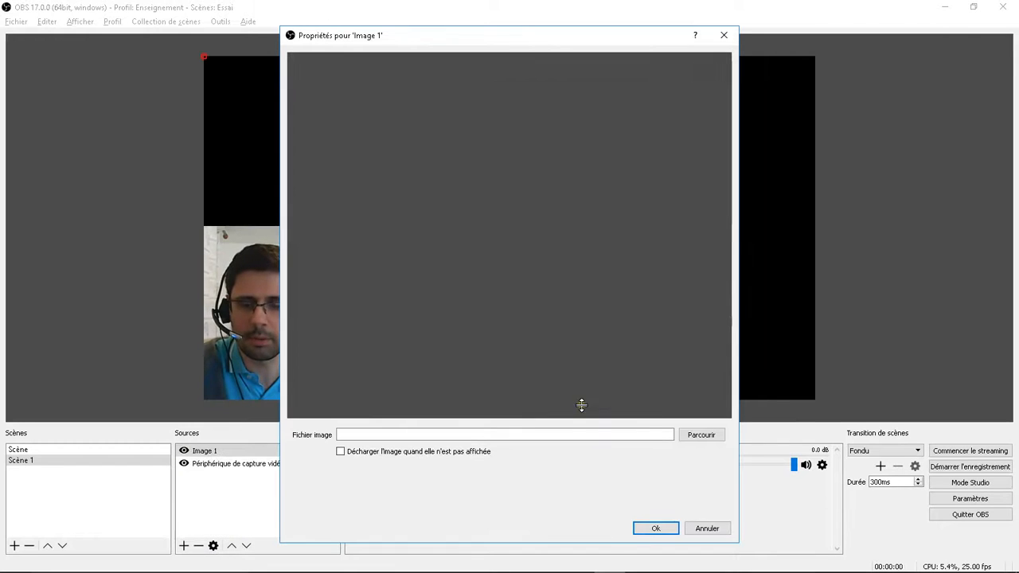
click(694, 437)
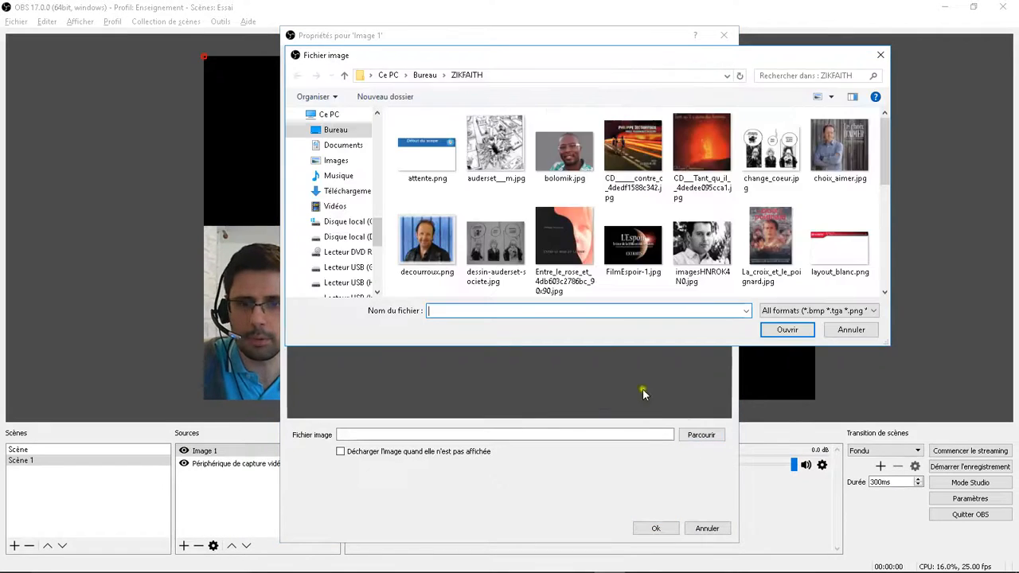
click(425, 75)
click(711, 227)
click(781, 330)
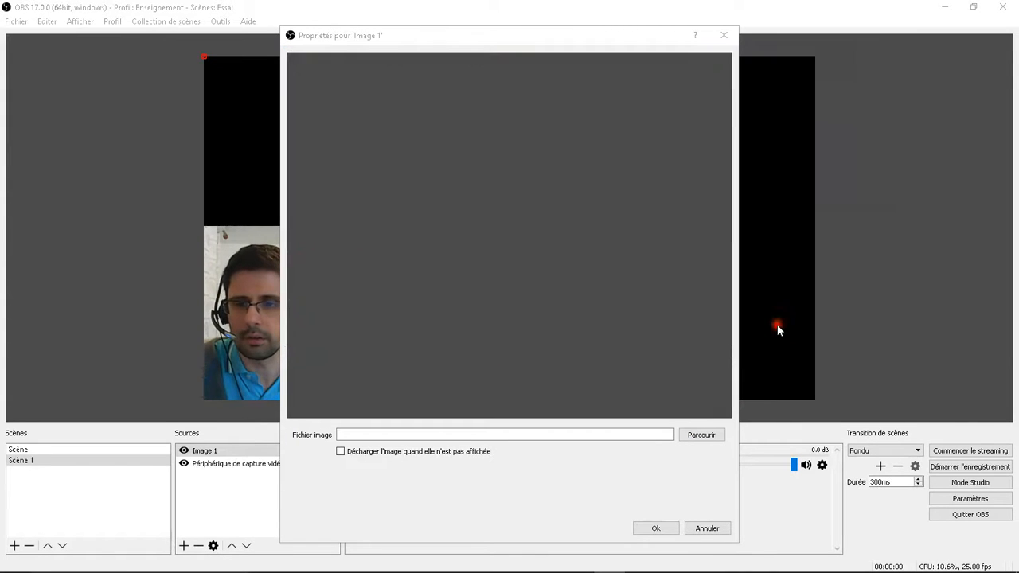
click(656, 528)
drag(532, 241, 774, 403)
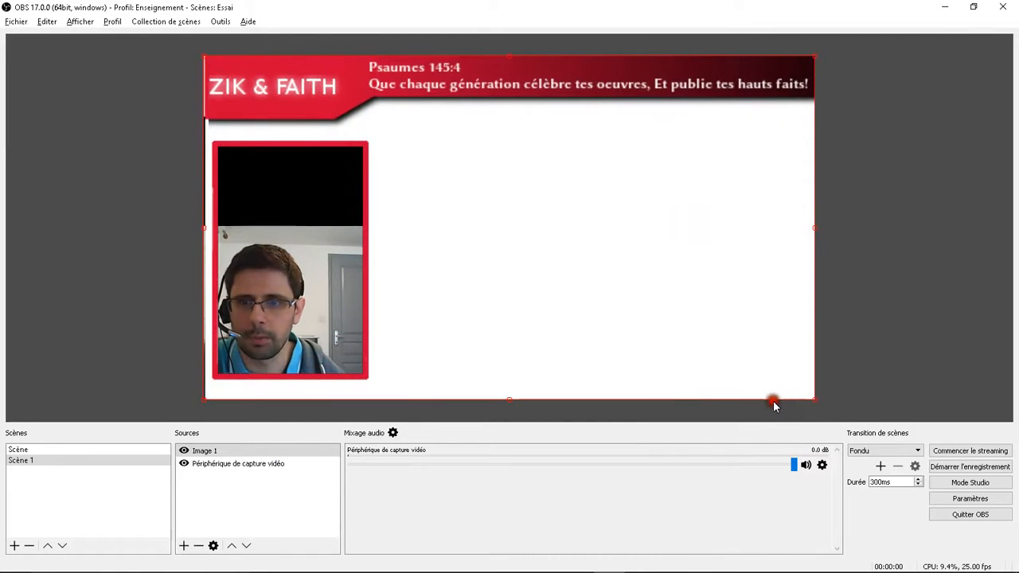
Step: Move and enlarge the webcam picture behind the layout so that it fills the red frame
click(238, 463)
drag(282, 292, 291, 198)
drag(399, 317, 426, 380)
drag(316, 303, 294, 302)
click(18, 271)
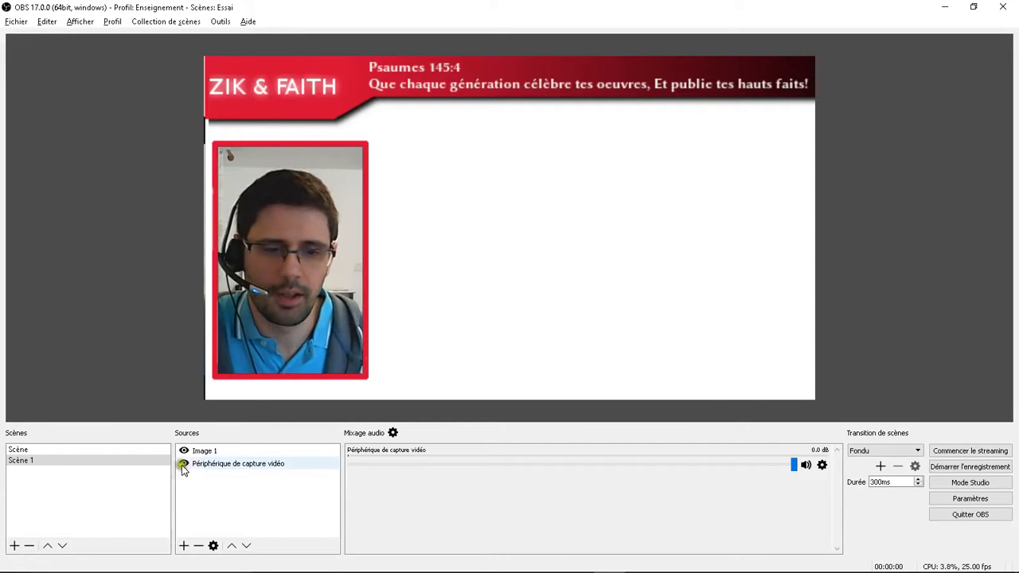
Step: Move Image 1 below the webcam source in the stacking order, then restore it to the top
click(205, 454)
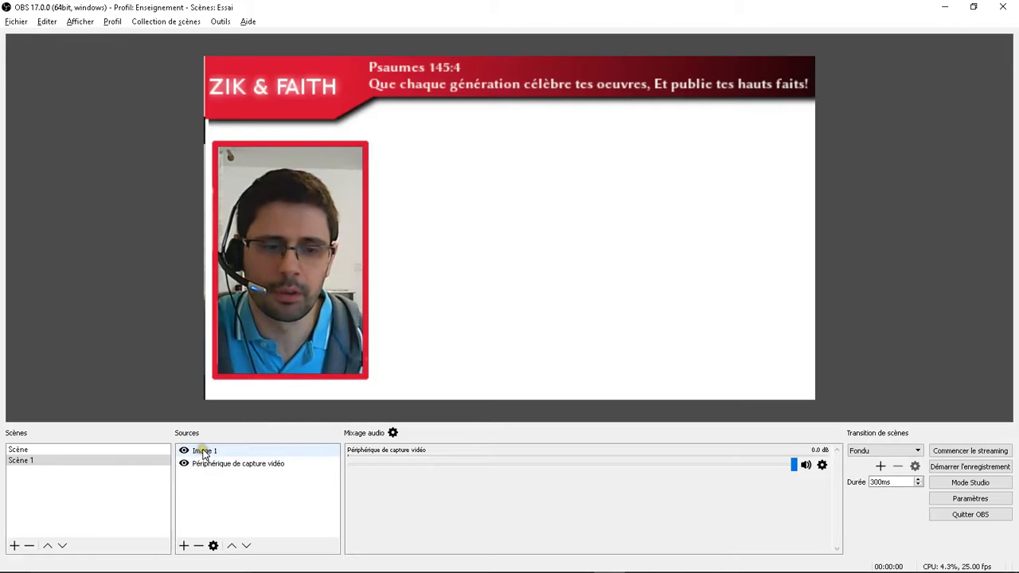
click(204, 454)
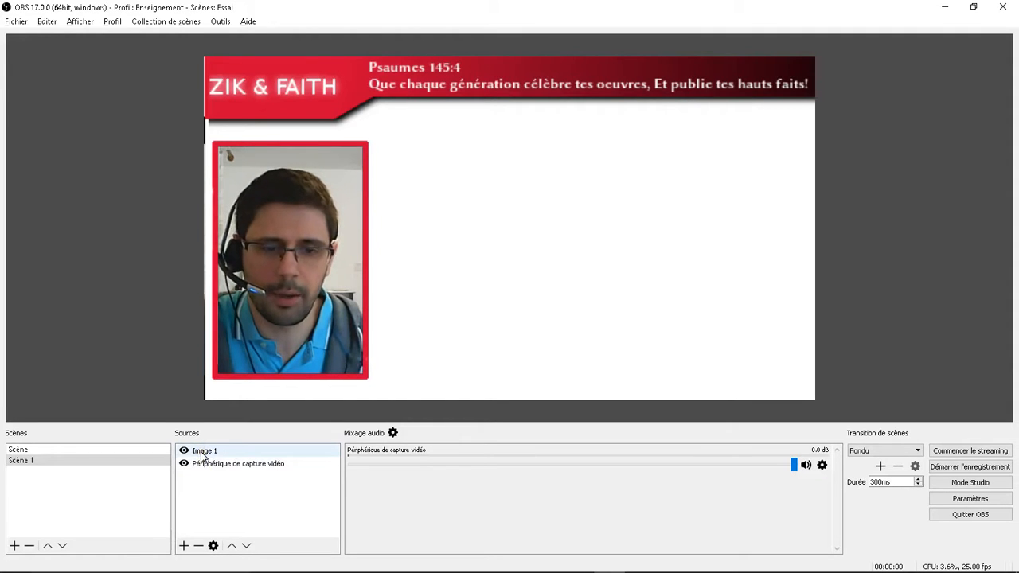
mouse_move(204, 456)
mouse_down()
mouse_move(216, 473)
mouse_move(205, 476)
mouse_up()
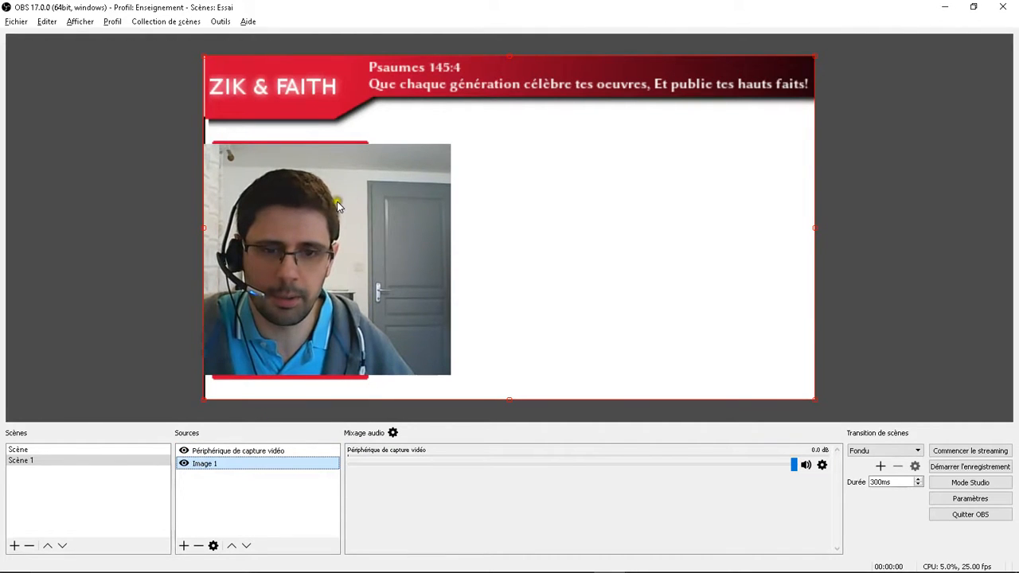
mouse_move(209, 464)
mouse_down()
mouse_move(221, 475)
mouse_move(205, 451)
mouse_up()
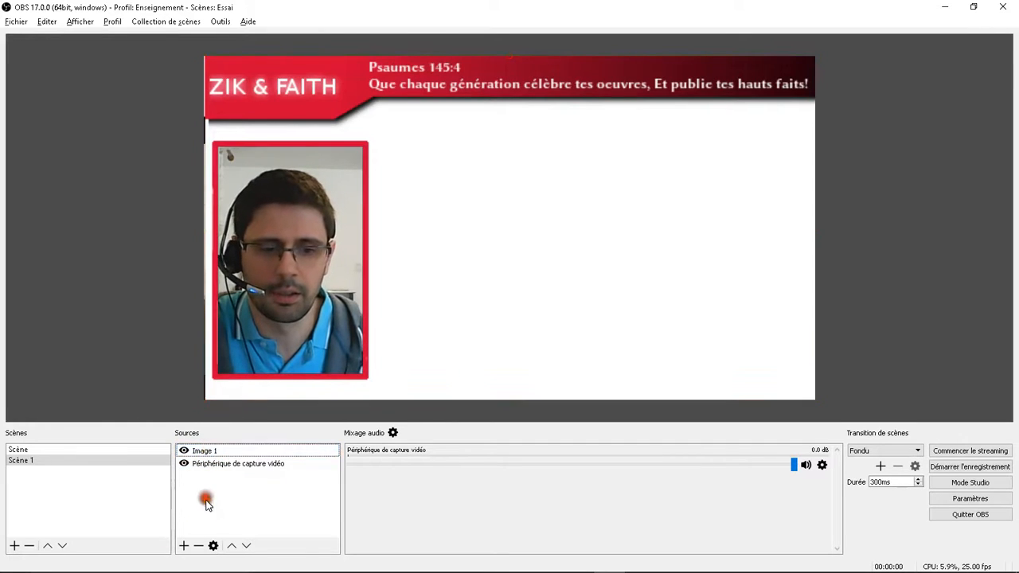
Step: Add a new image source named Image 2 and load the comic picture from the desktop's Béquille folder
click(182, 546)
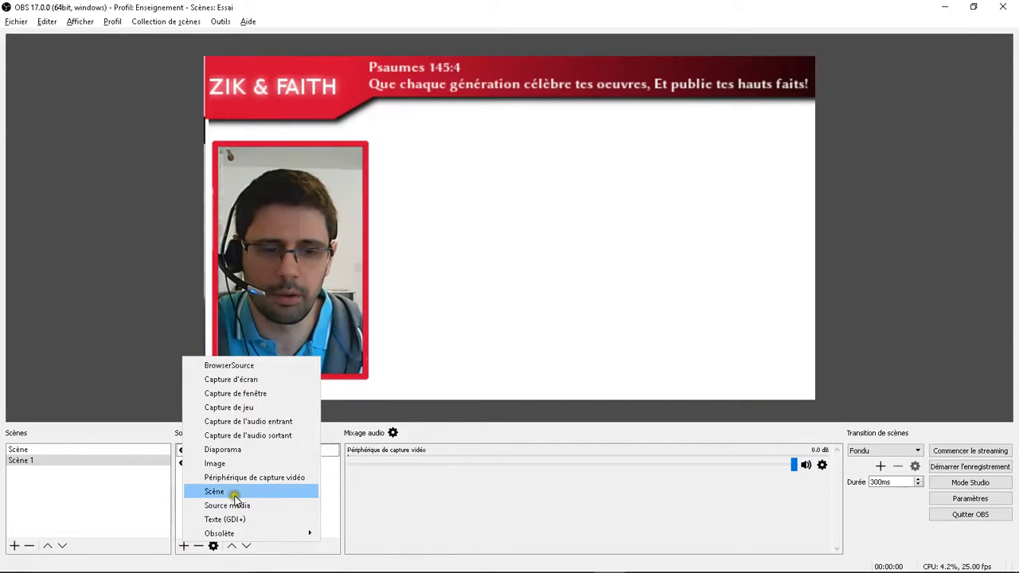
click(230, 463)
click(537, 378)
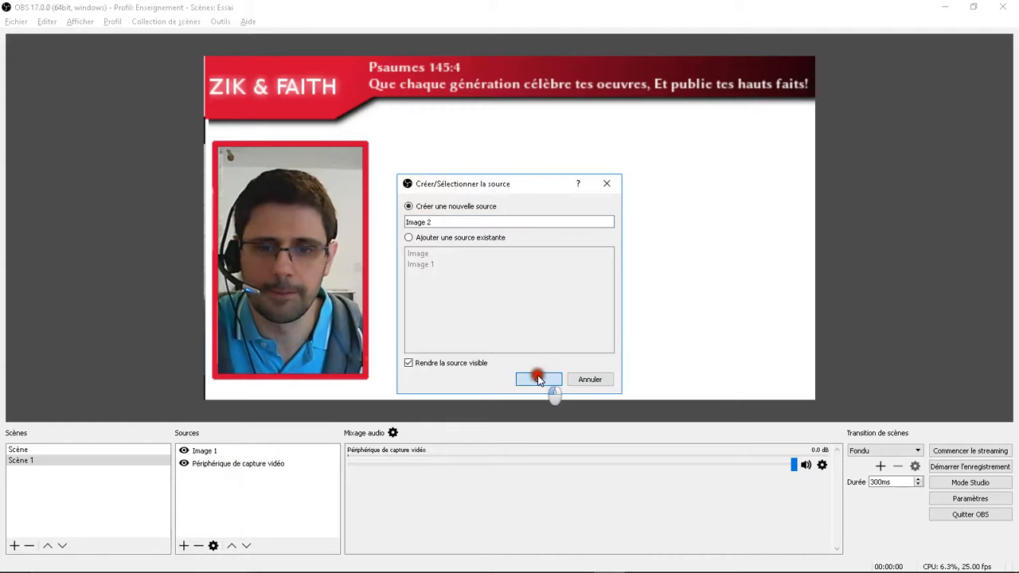
click(697, 435)
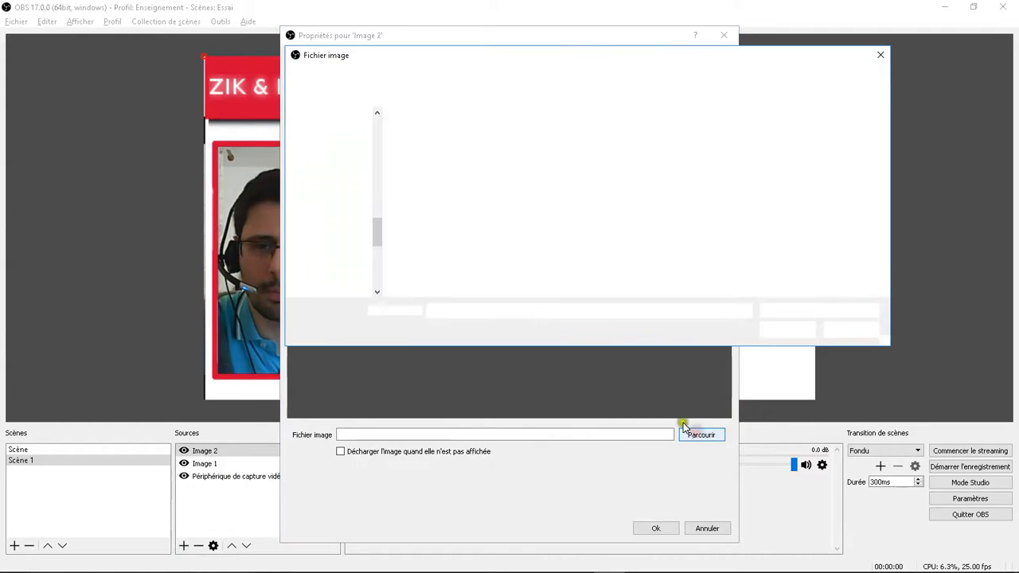
click(434, 163)
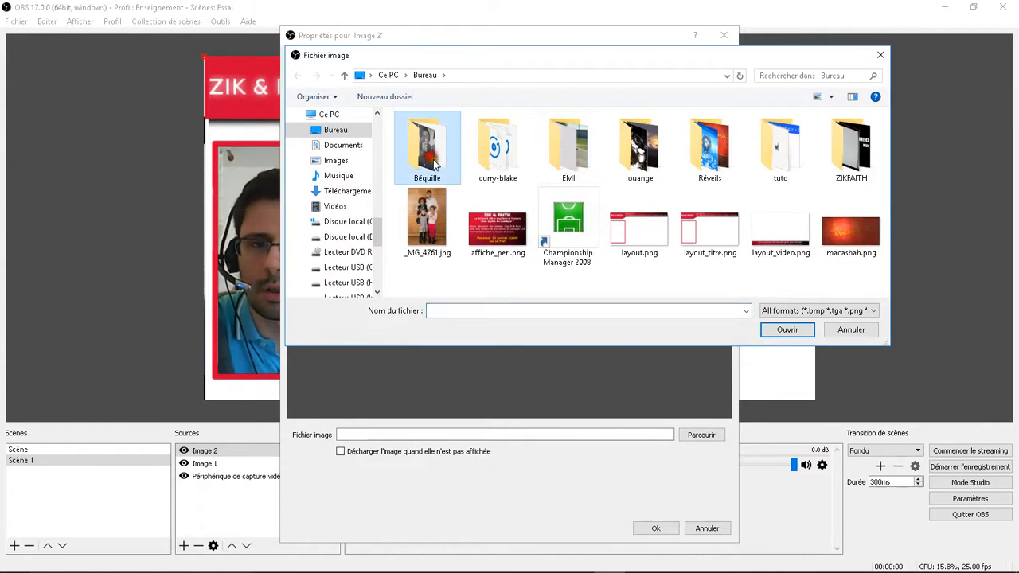
click(770, 331)
click(495, 151)
click(787, 330)
click(658, 530)
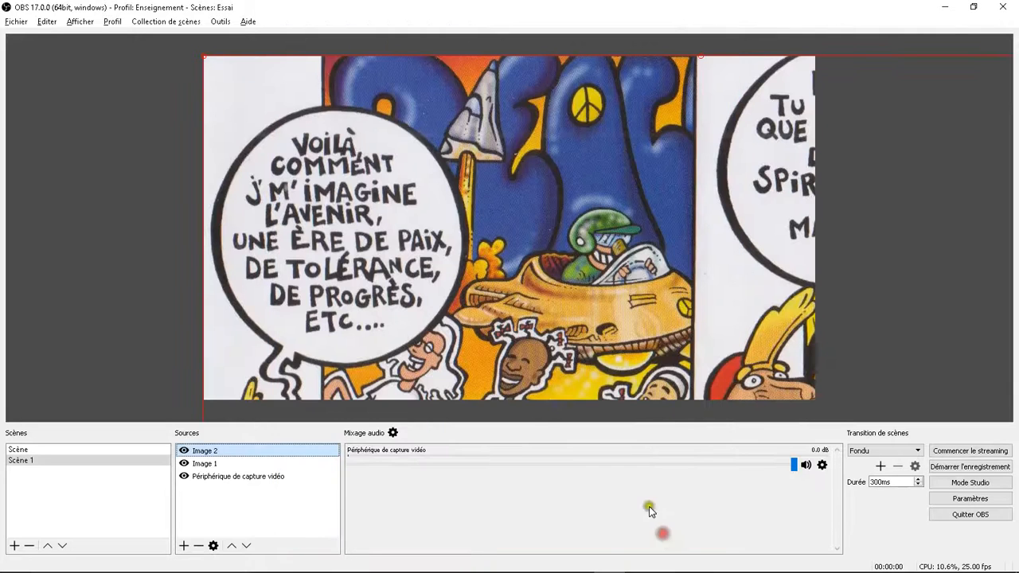
click(339, 161)
drag(249, 97, 546, 281)
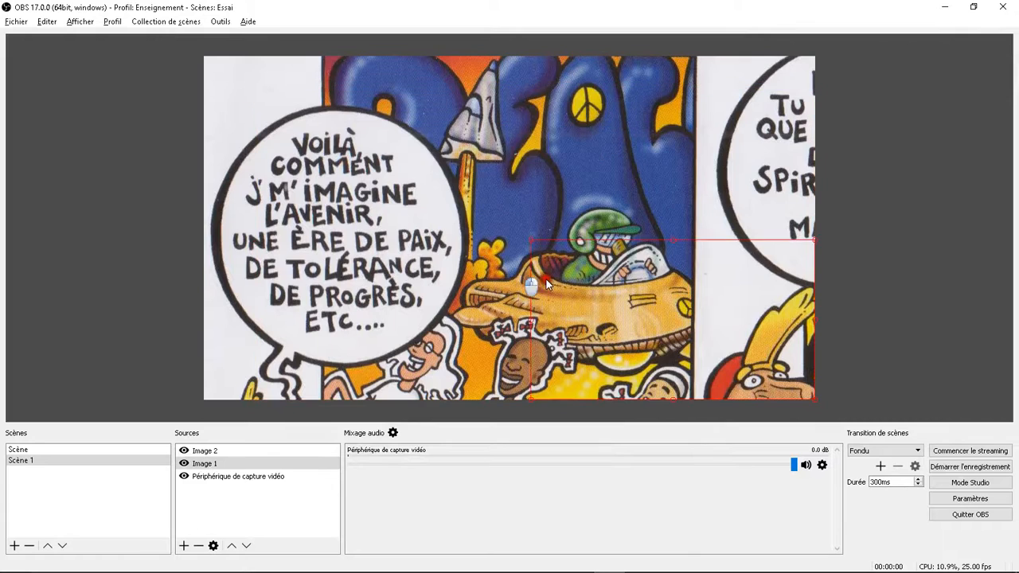
drag(618, 285, 440, 183)
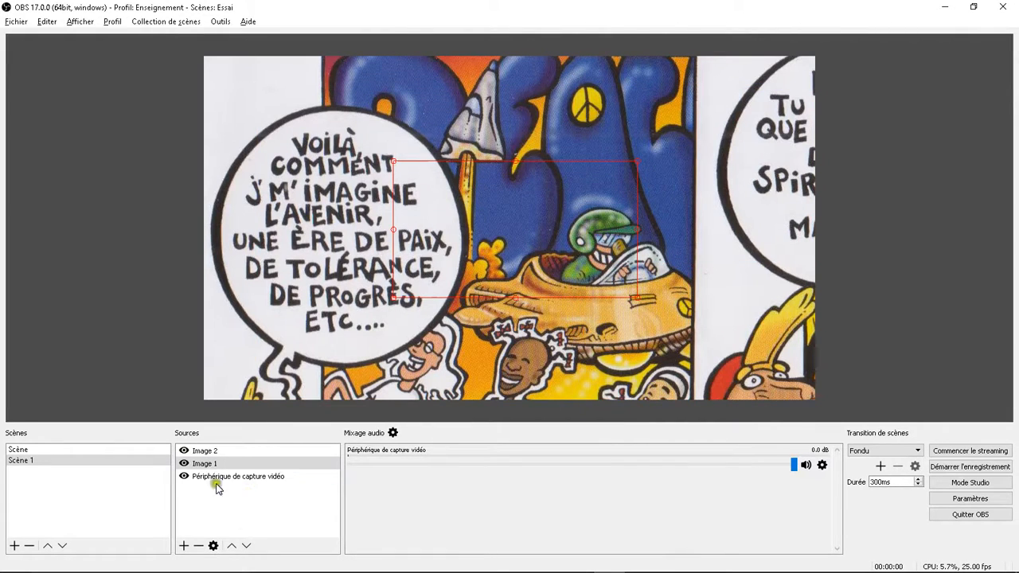
Step: Shrink Image 2 from its top-left corner to uncover the layout, and rescale Image 1 to fill the canvas
click(205, 451)
drag(203, 57, 373, 248)
click(428, 169)
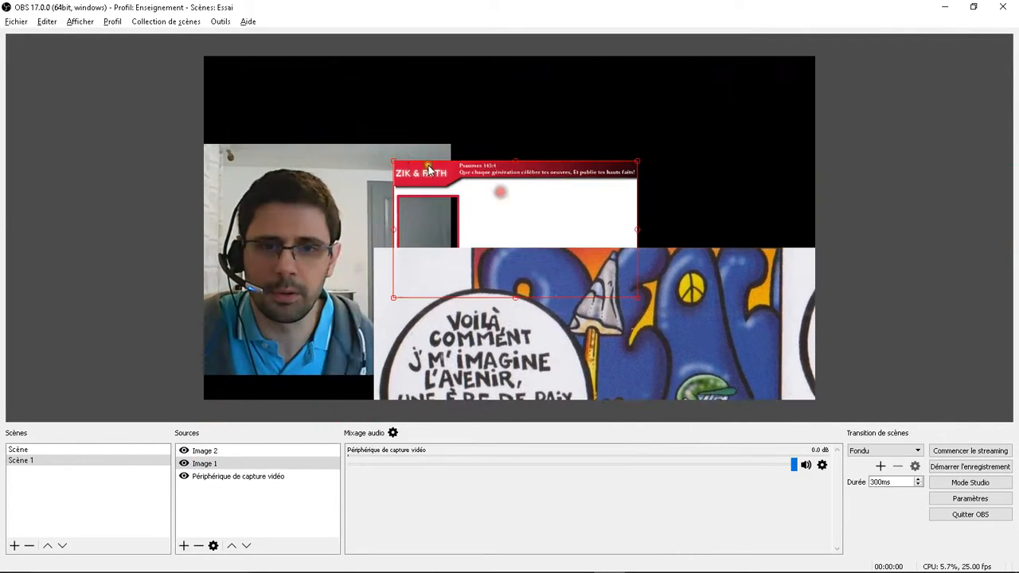
click(390, 159)
click(454, 176)
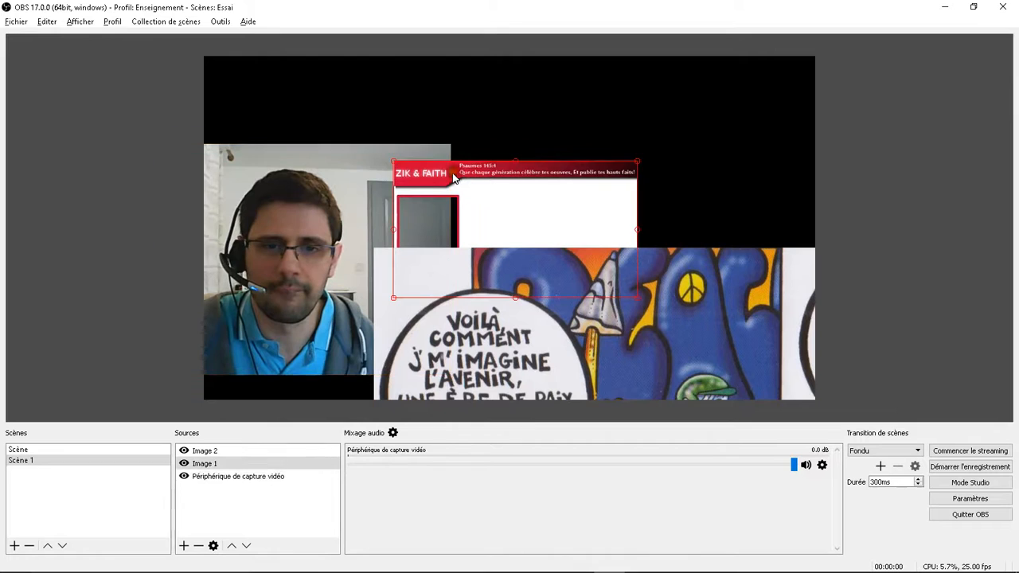
drag(398, 165, 208, 57)
drag(638, 58, 812, 63)
Step: Scale down the comic picture and place it beside the red webcam frame, just under the header banner
drag(683, 265, 548, 150)
drag(358, 125, 644, 286)
drag(695, 320, 528, 175)
drag(337, 140, 646, 288)
drag(669, 329, 491, 177)
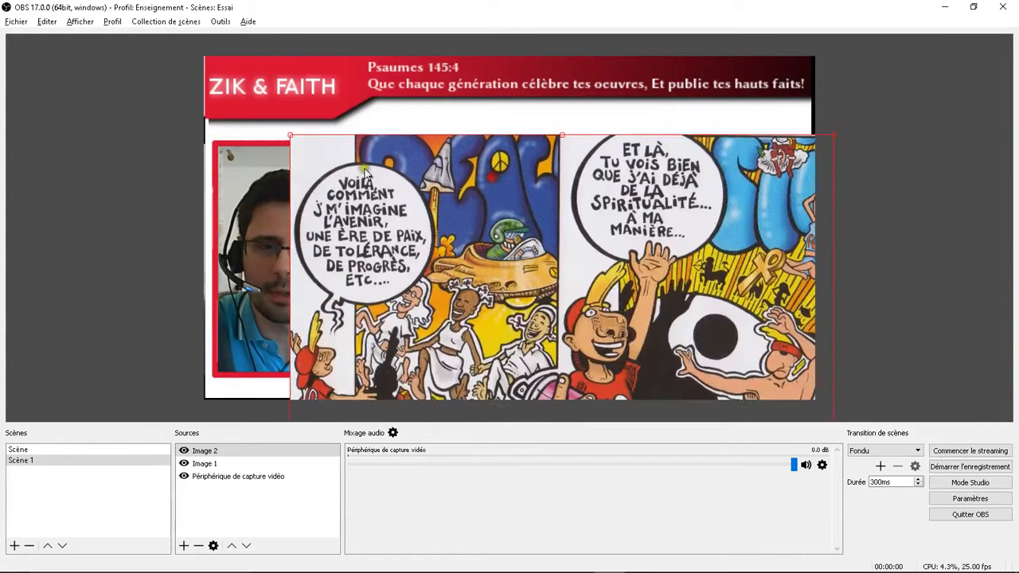
drag(292, 141, 375, 234)
drag(565, 284, 517, 171)
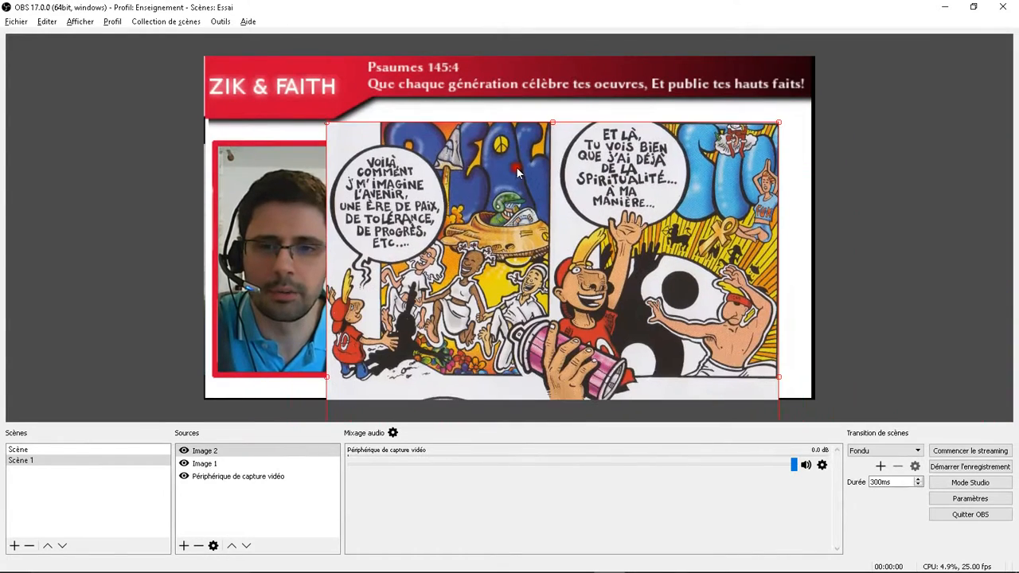
drag(329, 125, 386, 185)
drag(422, 215, 420, 146)
drag(595, 250, 584, 206)
Step: Hide the comic picture source Image 2 and show it again, twice
click(199, 452)
click(185, 451)
click(184, 452)
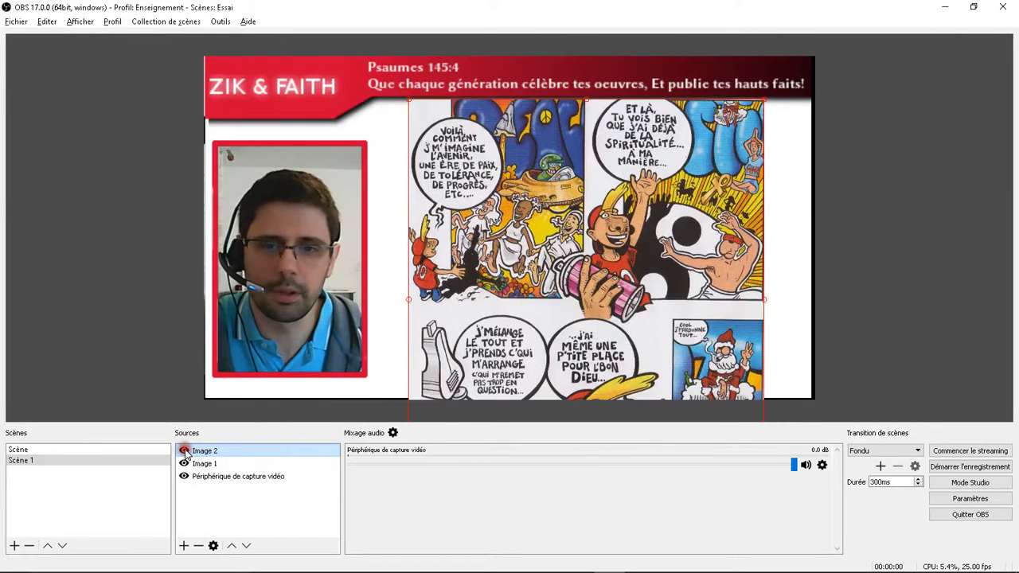
click(185, 452)
click(185, 451)
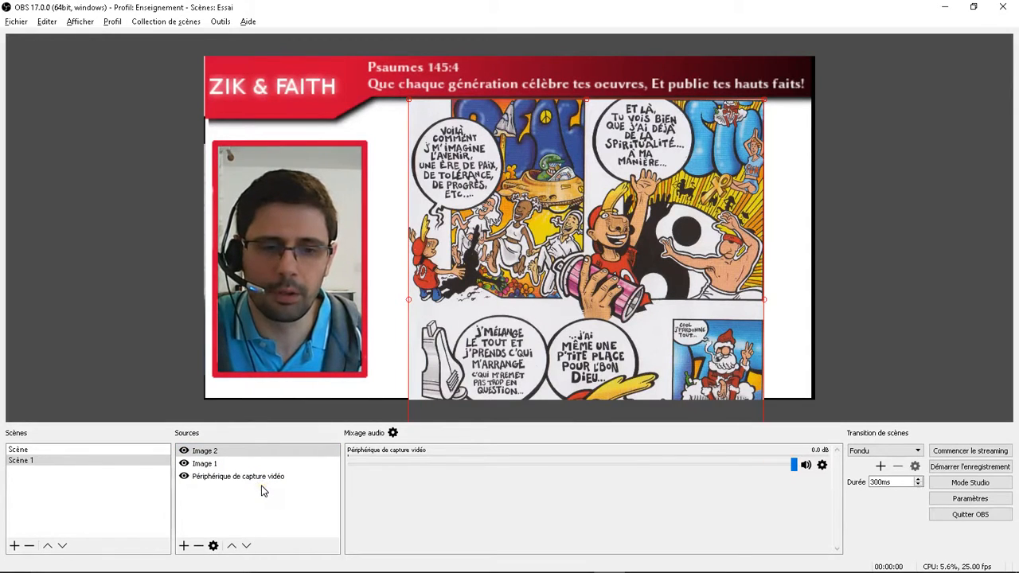
click(188, 546)
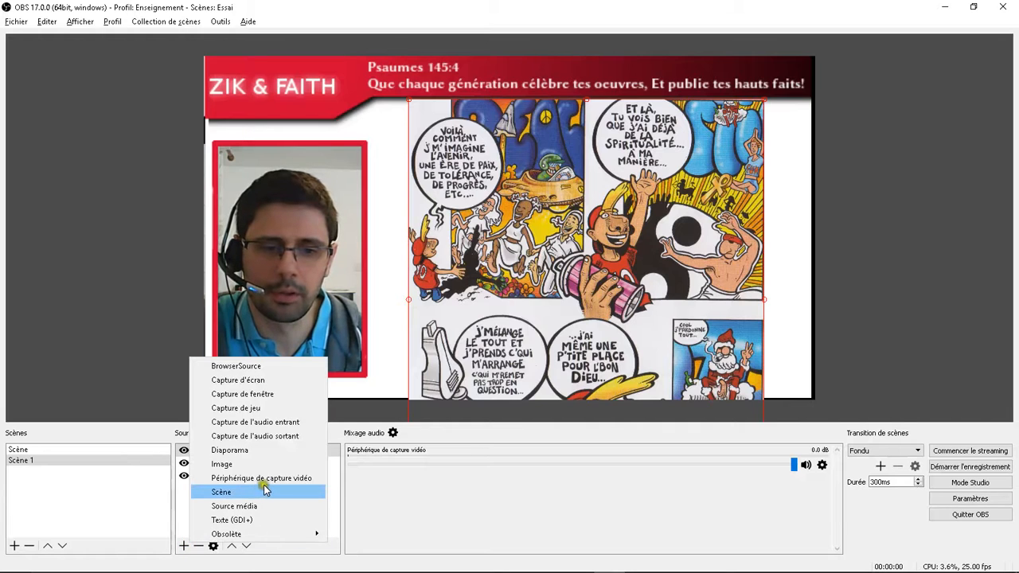
click(264, 369)
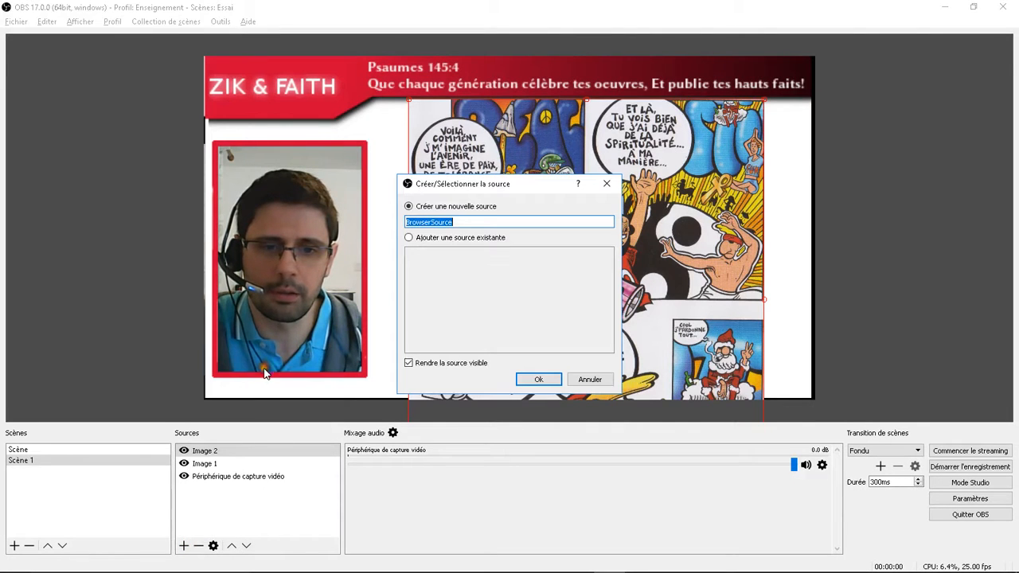
click(539, 381)
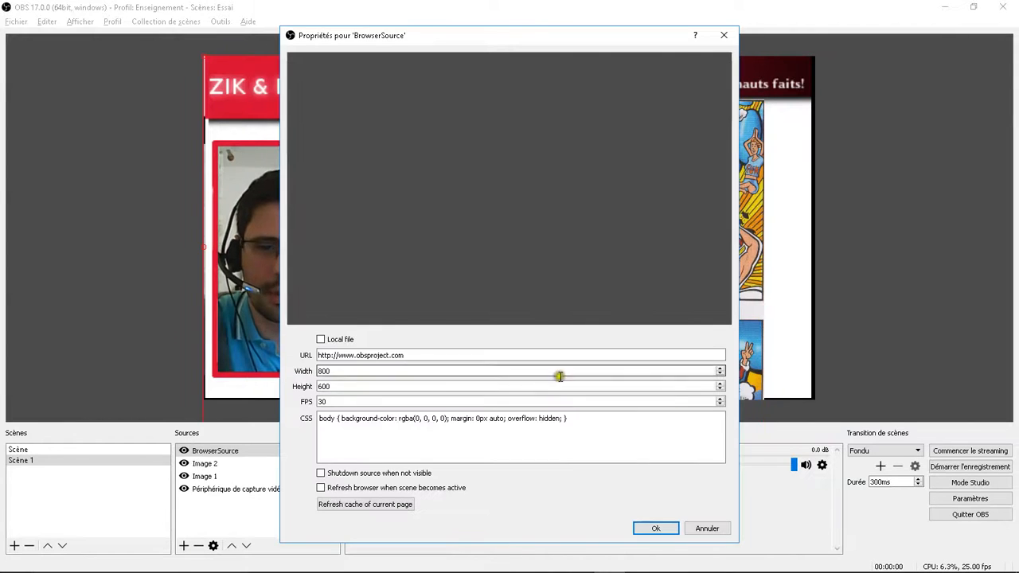
drag(426, 356, 326, 356)
drag(596, 415, 320, 430)
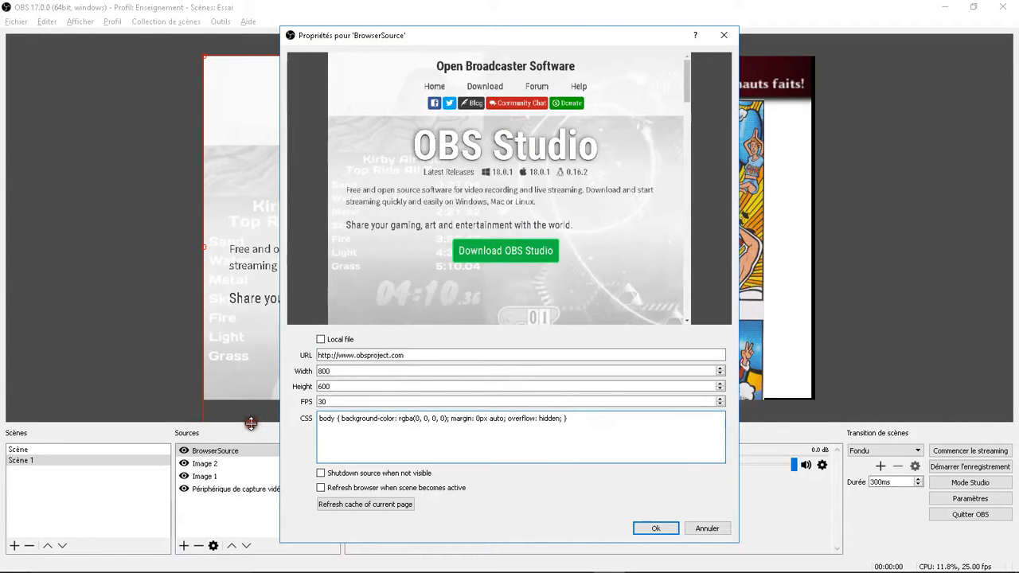
drag(588, 420, 309, 419)
key(BackSpace)
click(649, 527)
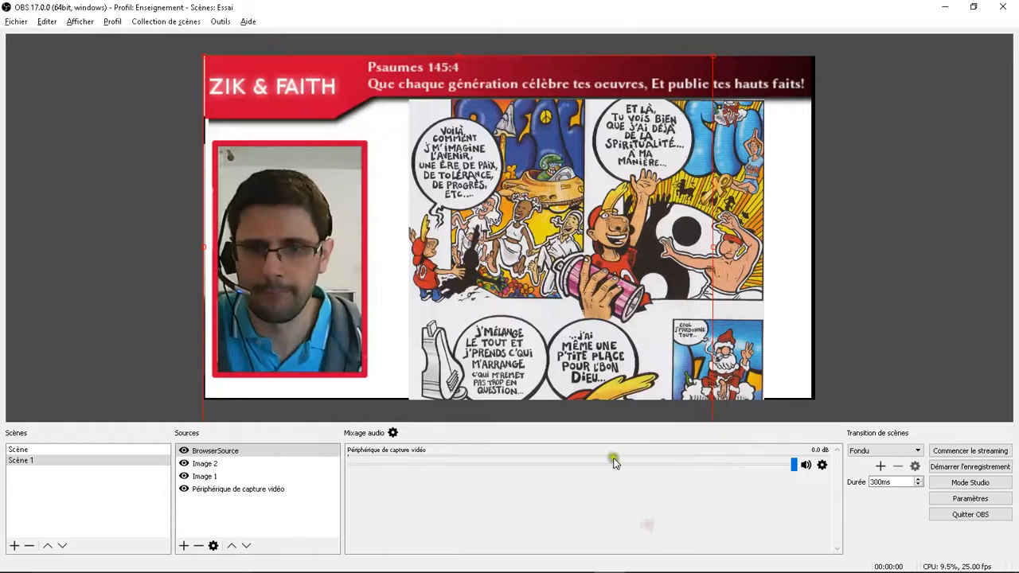
Step: Move the web page over the comic picture and open its interaction window to try operating the page
drag(573, 257, 567, 258)
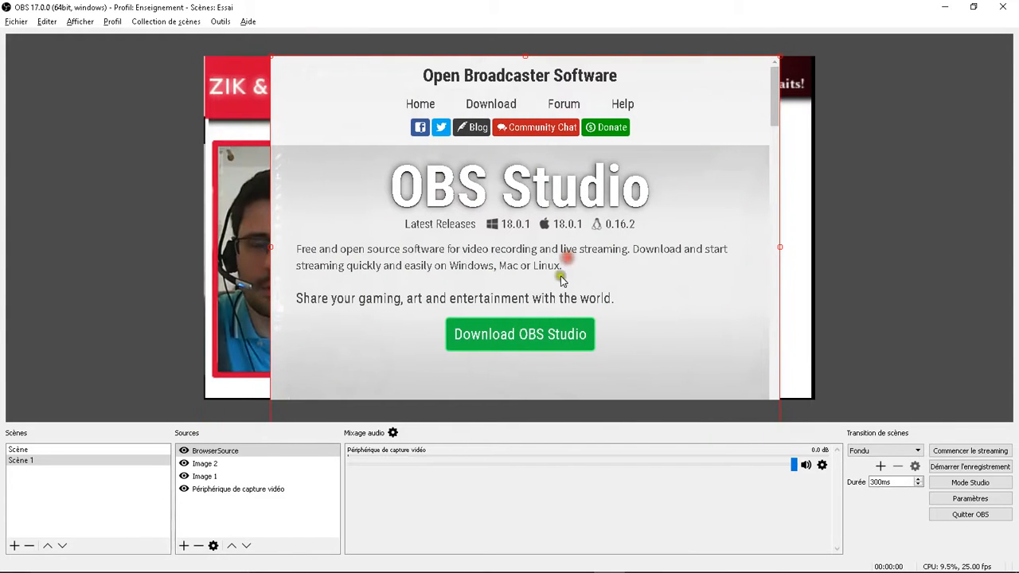
right_click(382, 251)
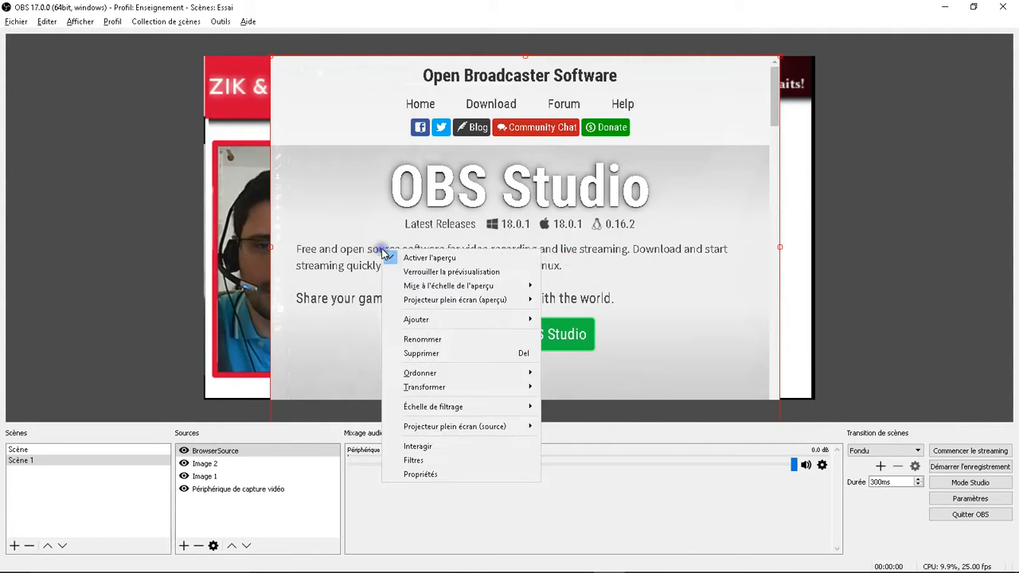
click(437, 449)
drag(481, 129, 46, 129)
drag(253, 206, 246, 179)
click(250, 132)
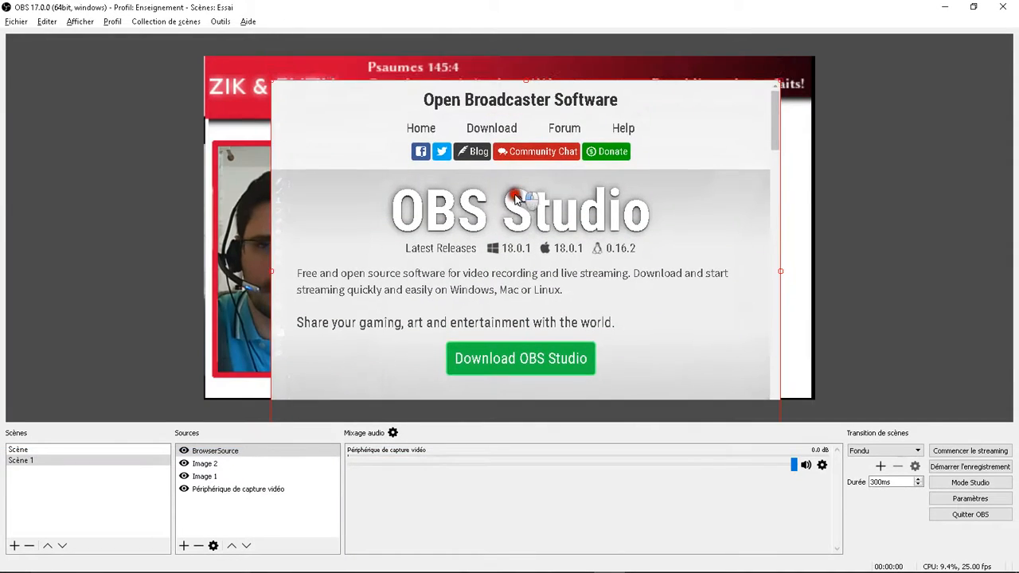
Step: Remove the browser source from Scène 1
right_click(517, 206)
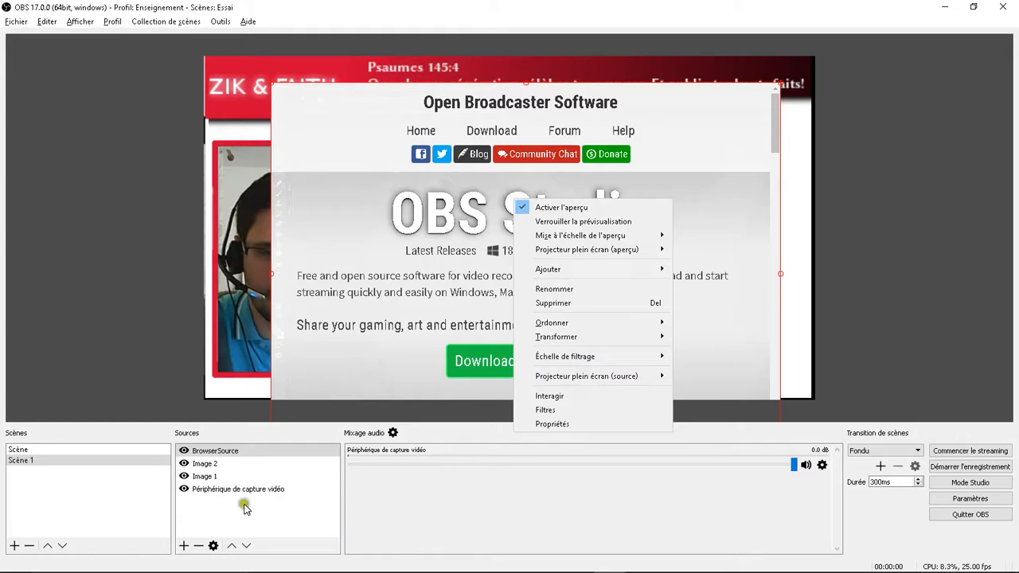
click(198, 545)
click(539, 309)
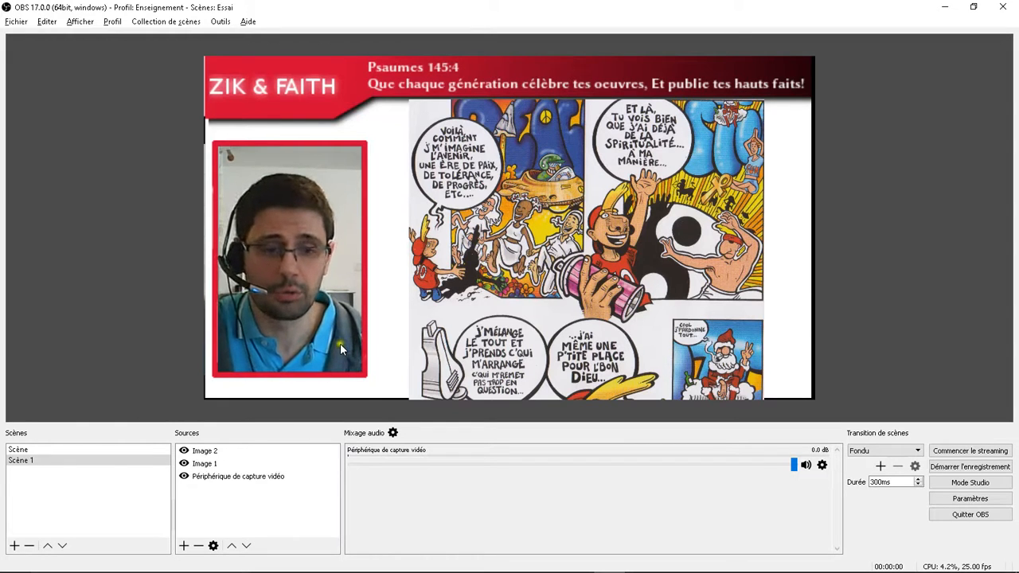
click(184, 546)
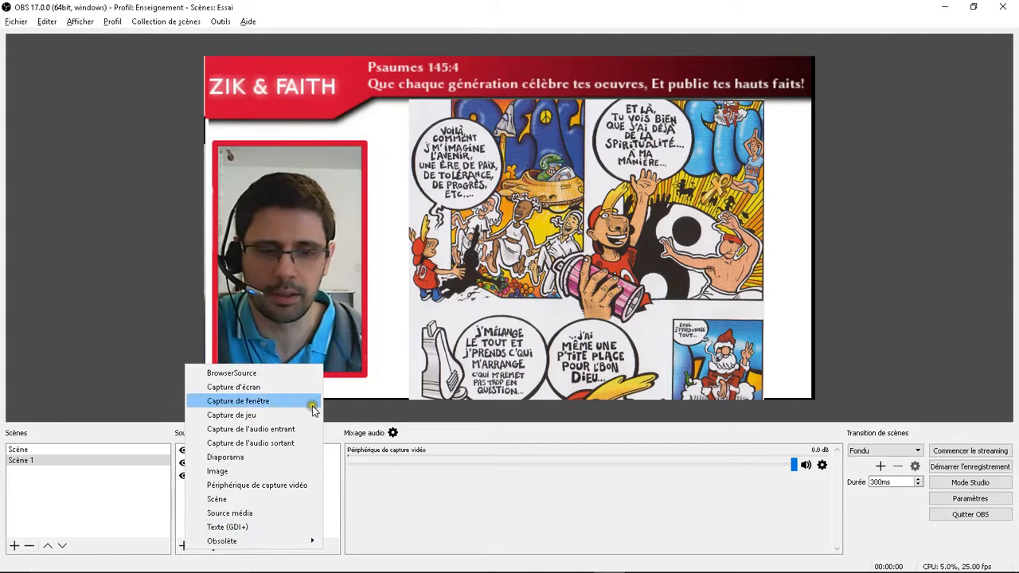
click(153, 335)
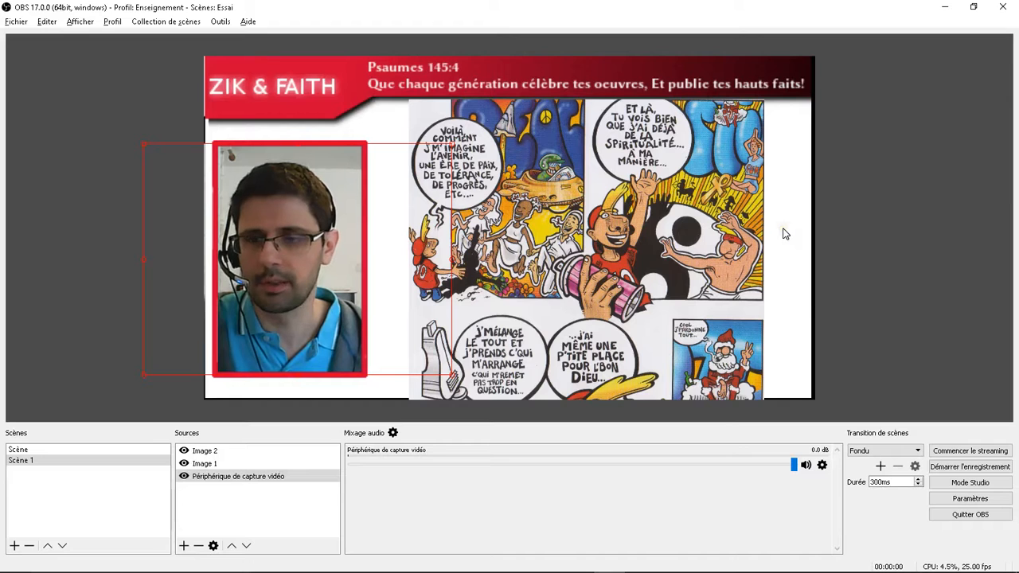
Step: Turn on studio mode, preview both scenes, and transition the waiting scene Scène to the program output
click(949, 483)
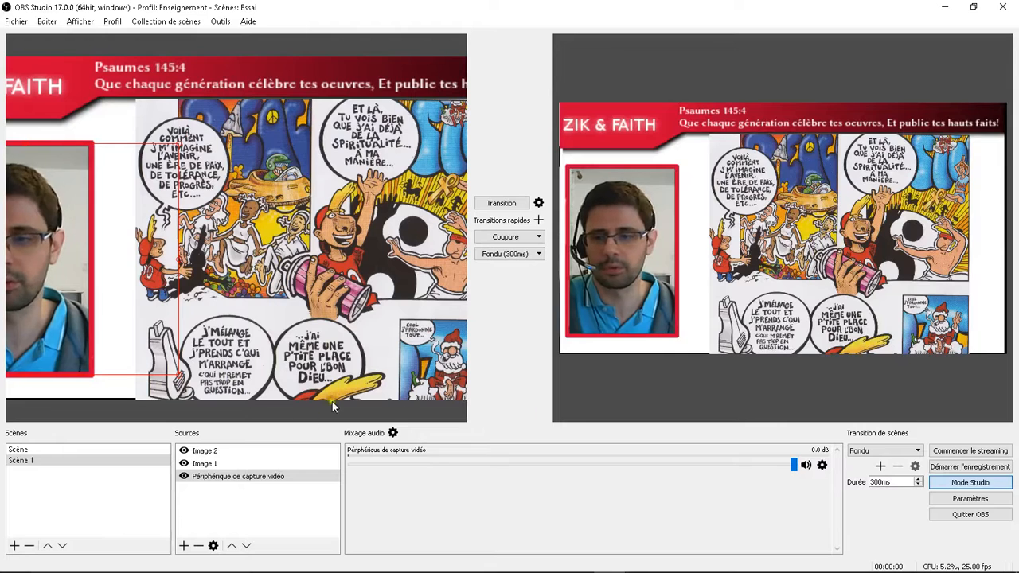
click(96, 453)
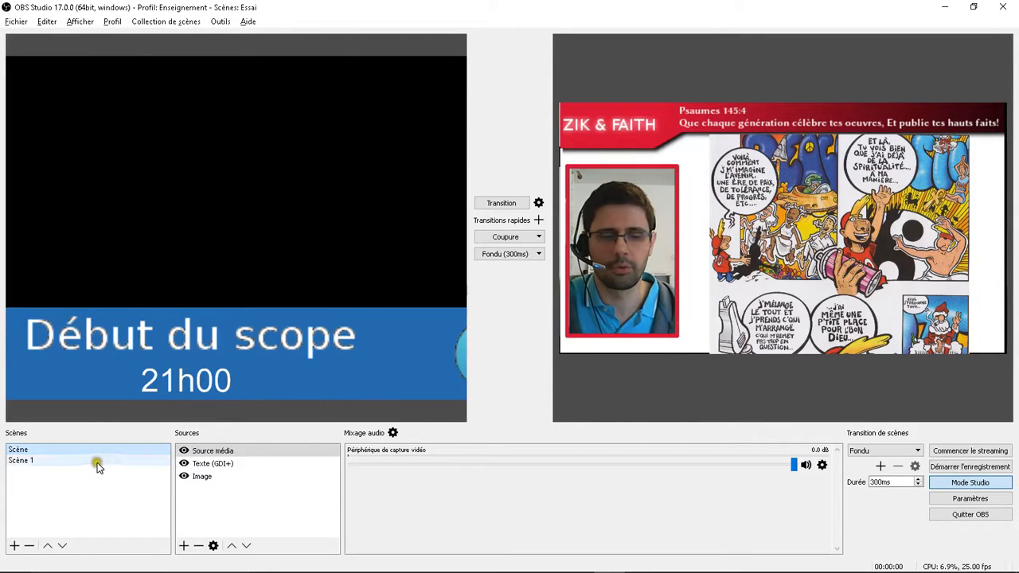
click(97, 462)
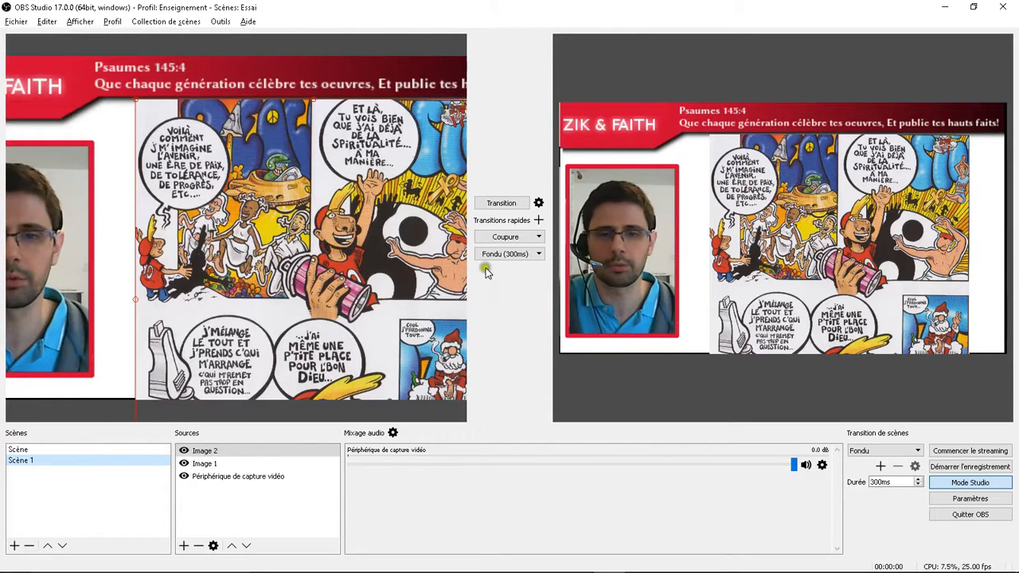
click(122, 450)
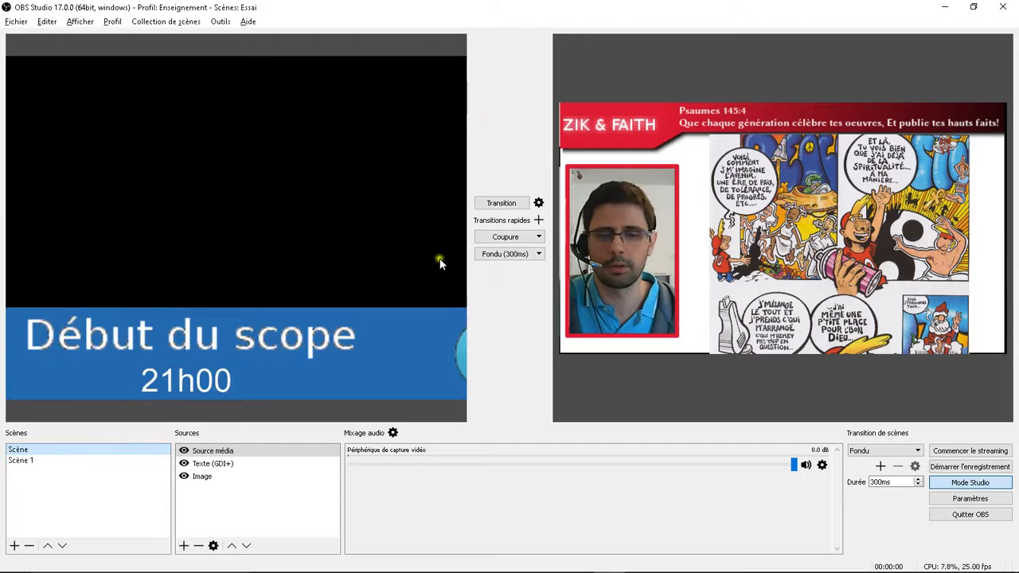
click(501, 202)
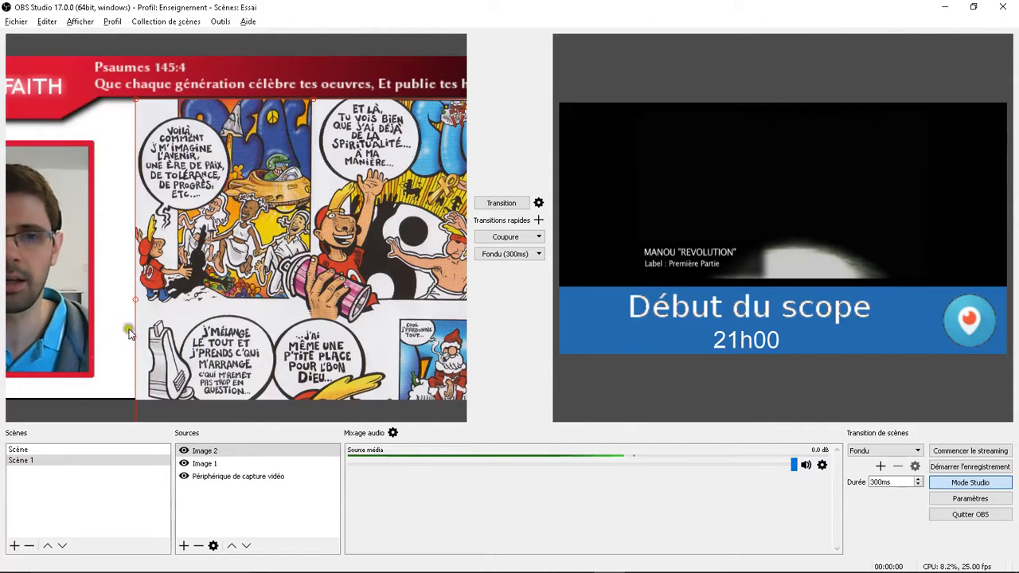
Step: Shrink the comic picture in Scène 1's preview and place it beside the webcam frame, below the header
drag(230, 204, 168, 251)
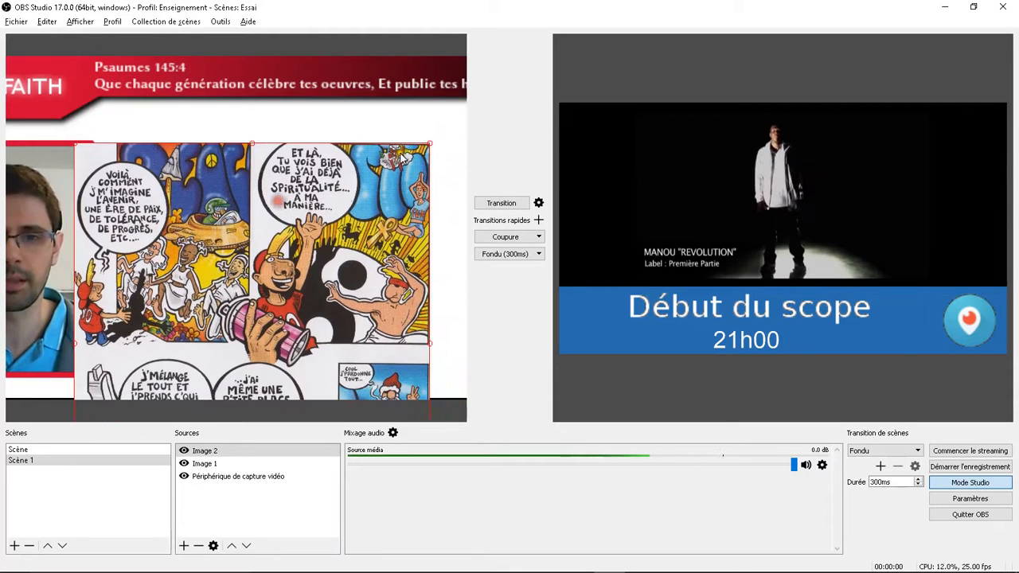
drag(430, 143, 390, 221)
drag(287, 302, 357, 193)
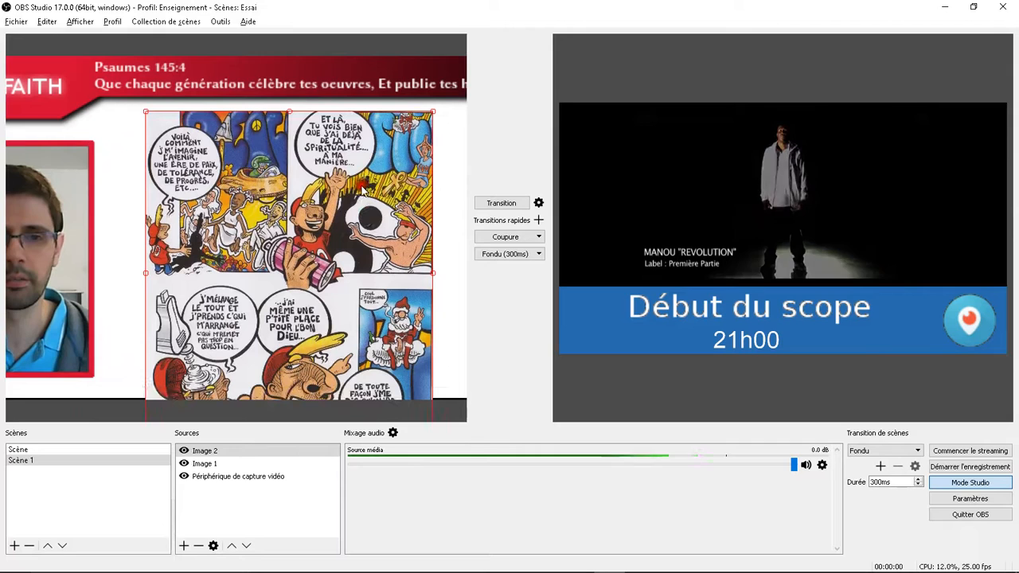
click(148, 116)
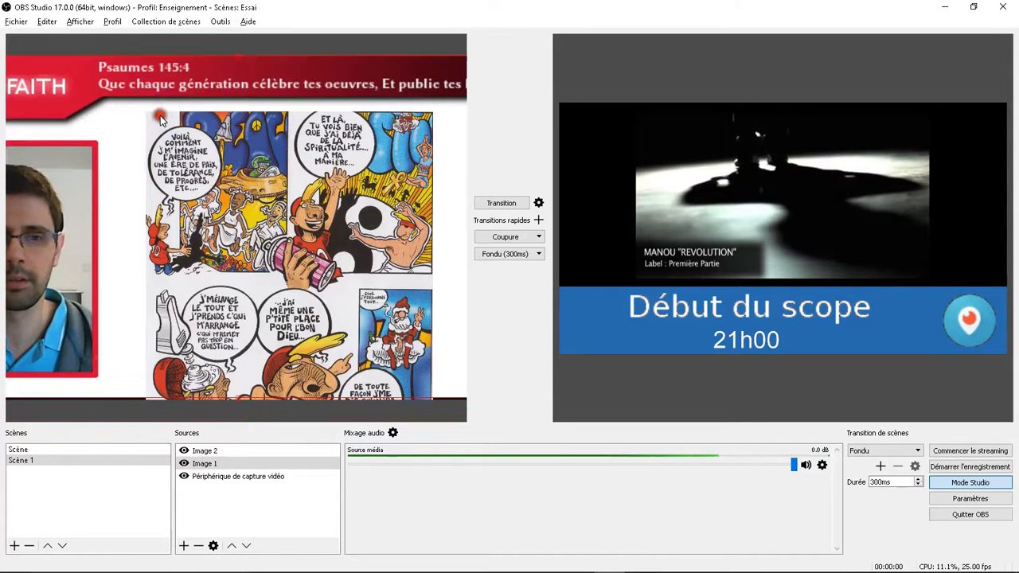
click(151, 115)
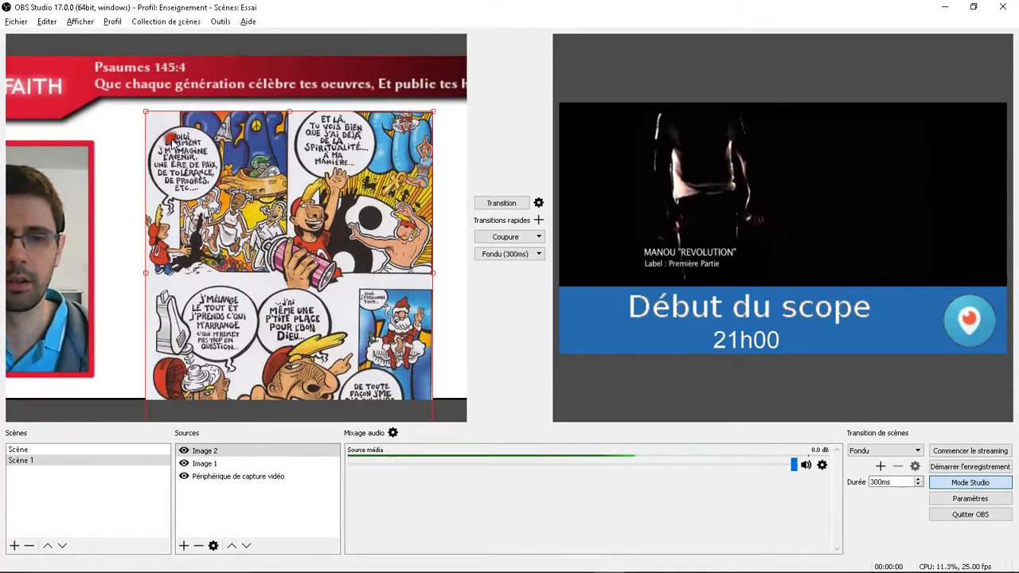
drag(152, 118, 285, 266)
drag(359, 337, 189, 203)
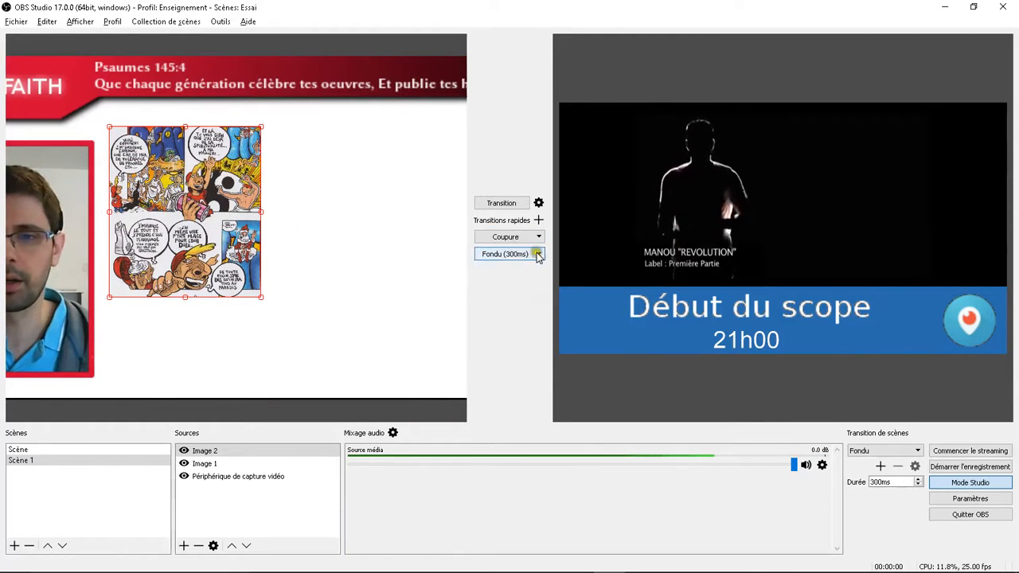
Step: Transition Scène 1 to the program output, preview it again, and add a new empty scene with the default name
click(501, 203)
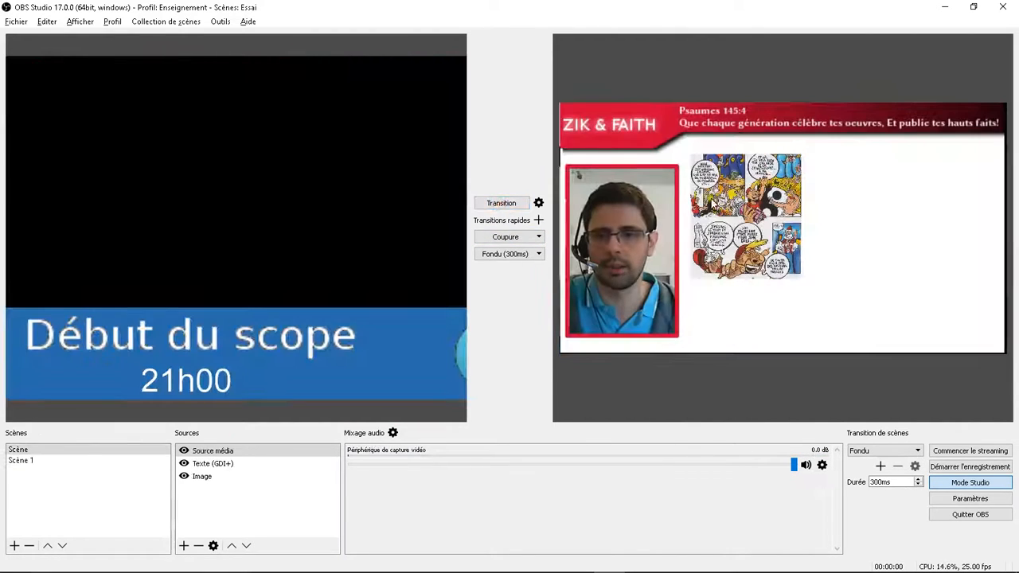
click(21, 460)
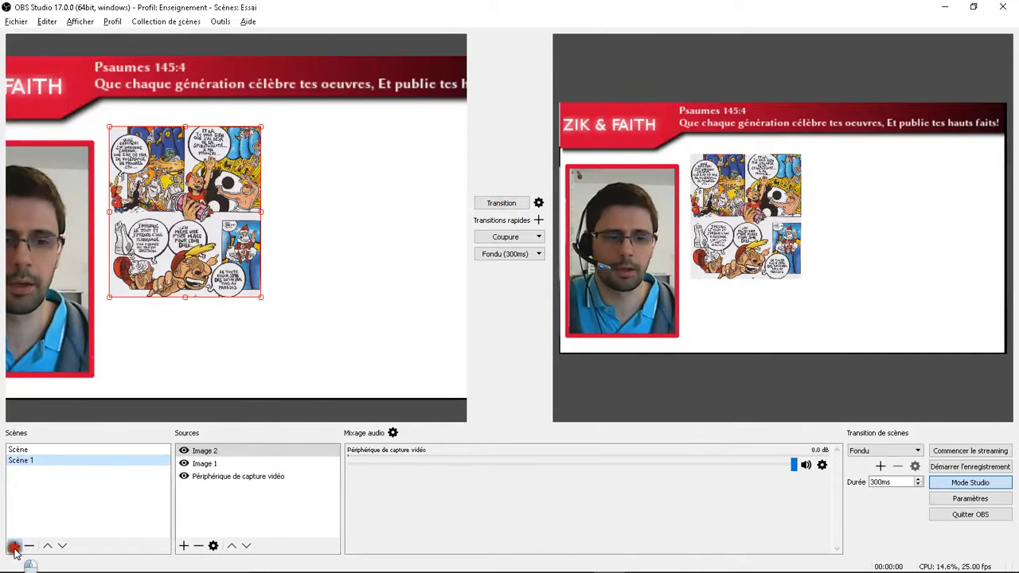
click(14, 547)
click(473, 312)
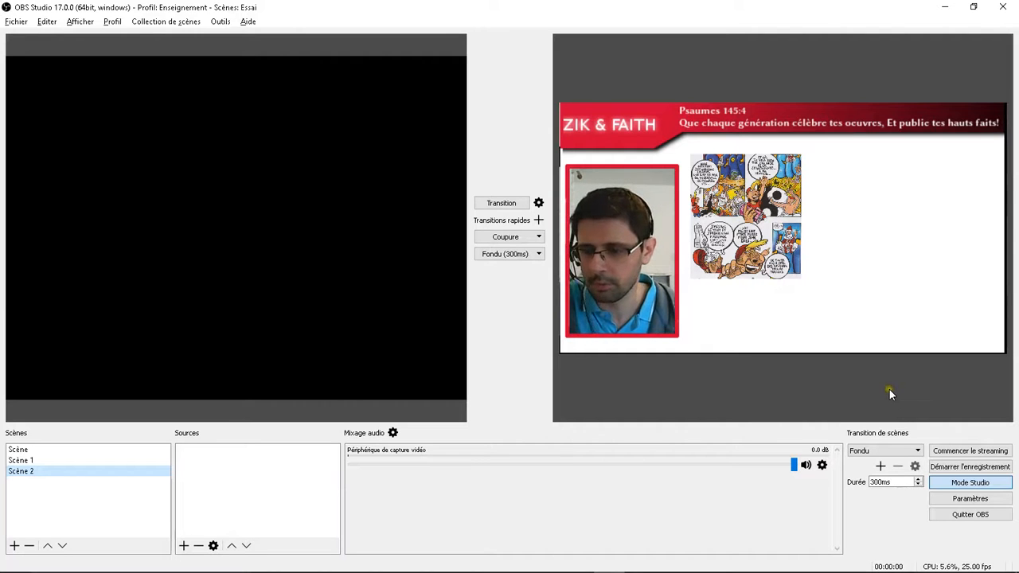
Step: Start streaming the program output and check the stream's bitrate and dropped frames
click(942, 452)
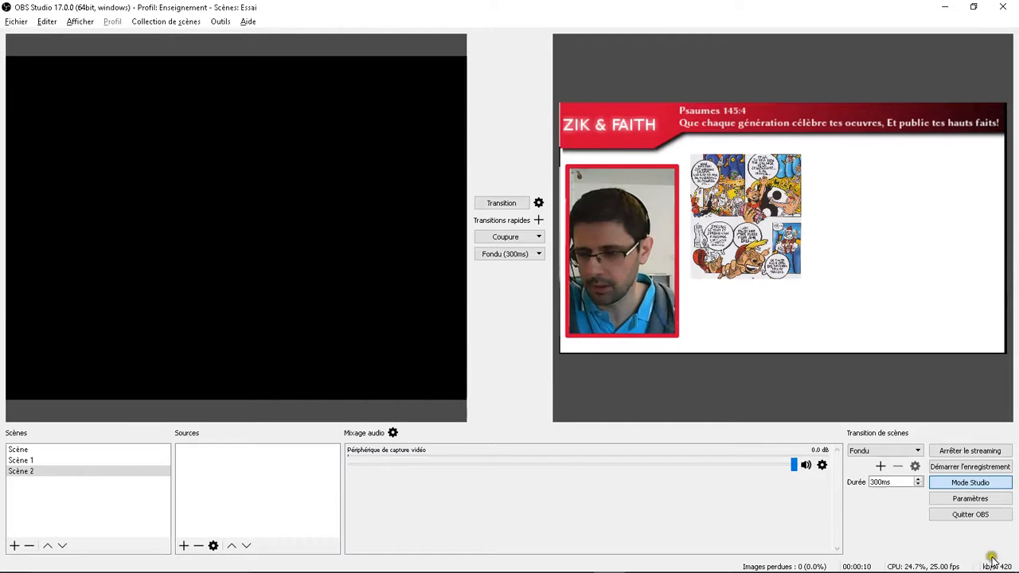
mouse_move(994, 570)
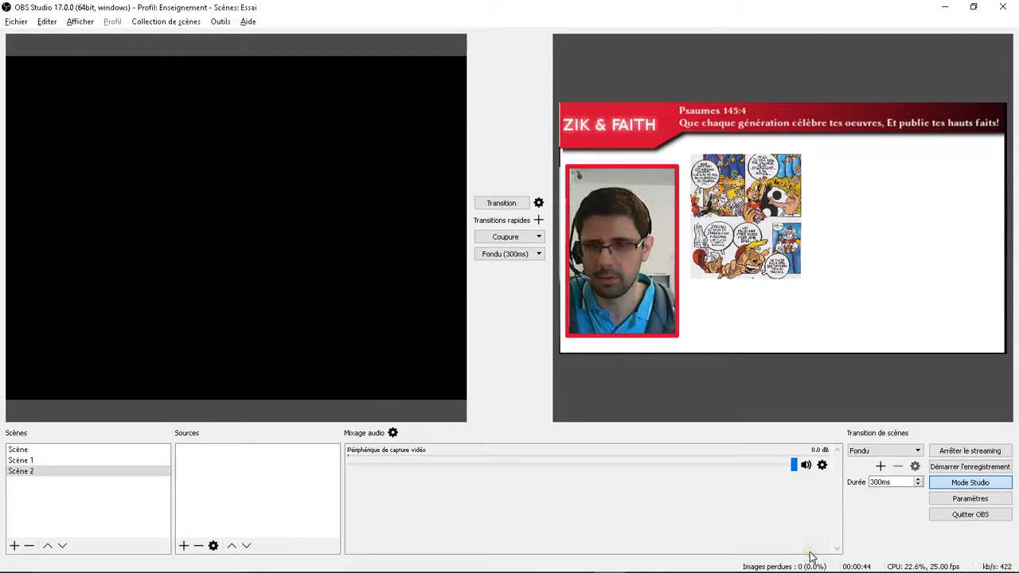
click(811, 551)
click(808, 550)
click(806, 548)
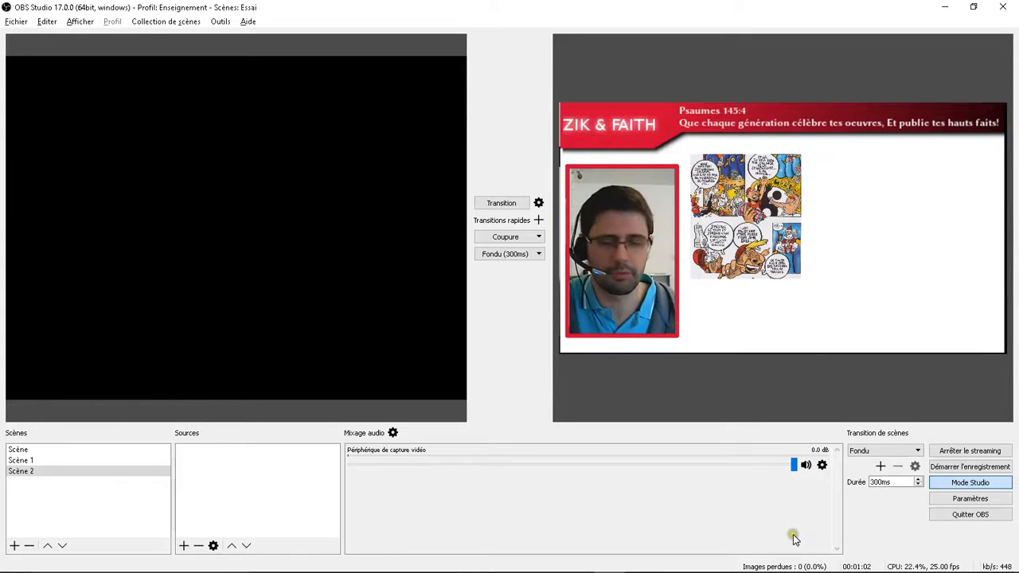
key(alt+Tab)
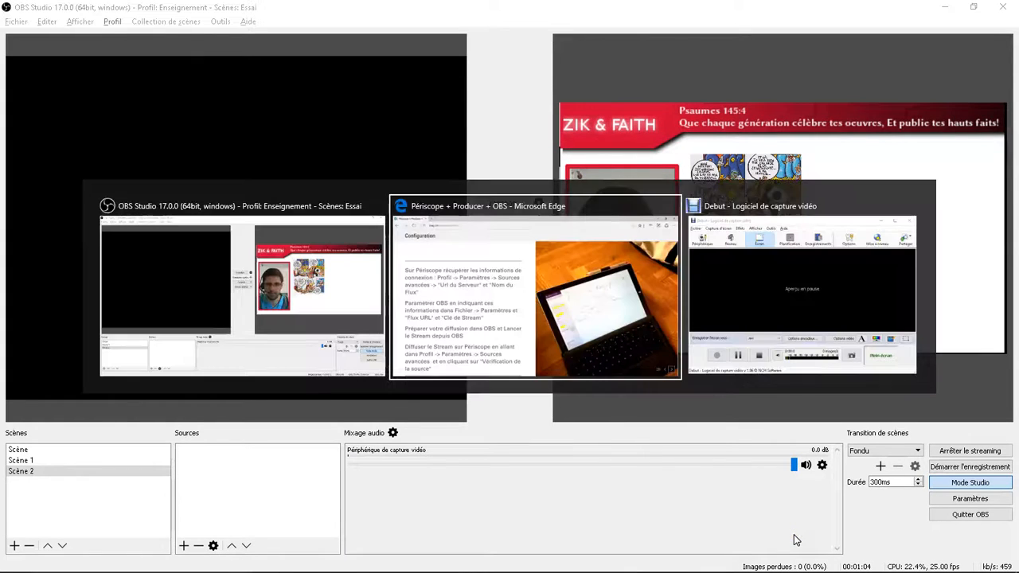
key(alt+Tab)
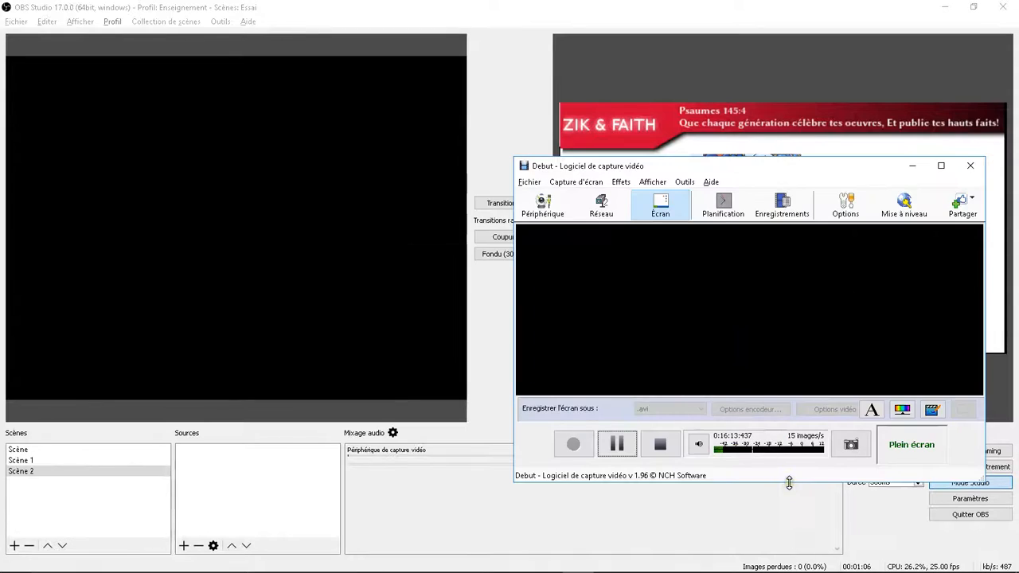